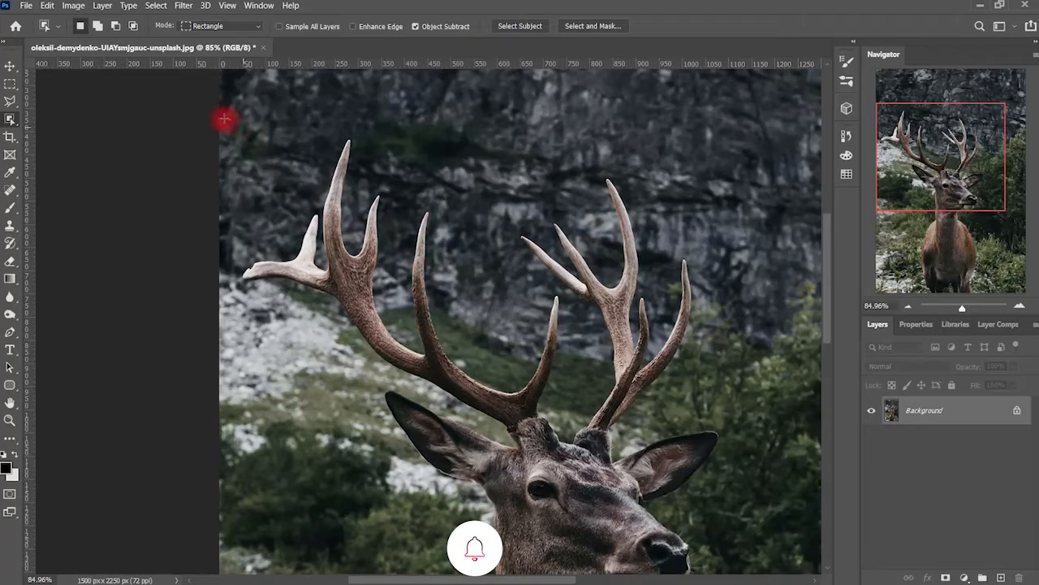
# Step: Select both of the deer's antlers with the Object Selection tool, adding each section to the selection
pyautogui.moveTo(241, 130); pyautogui.dragTo(488, 353)
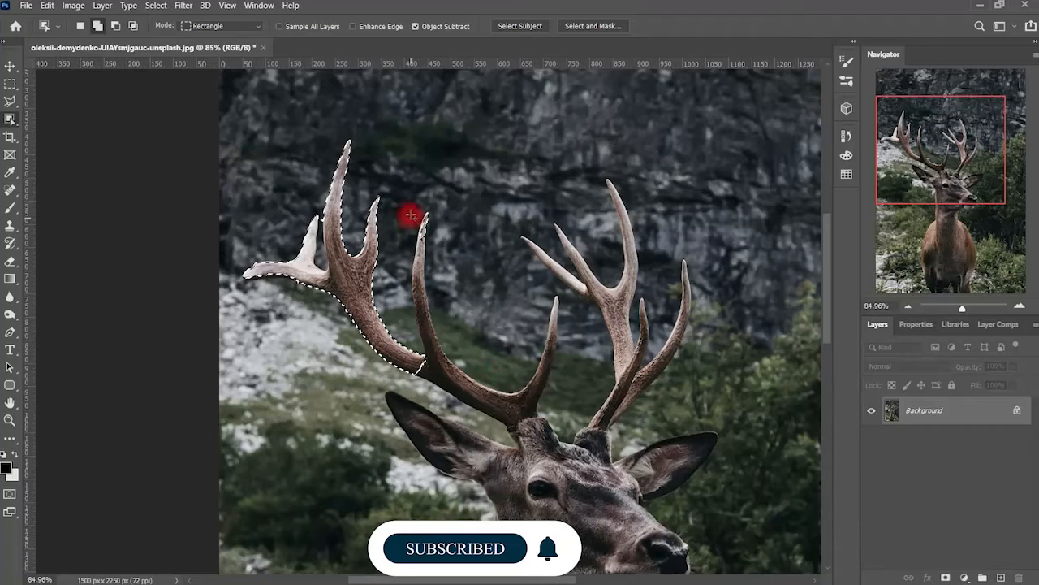
pyautogui.moveTo(411, 214); pyautogui.dragTo(575, 422)
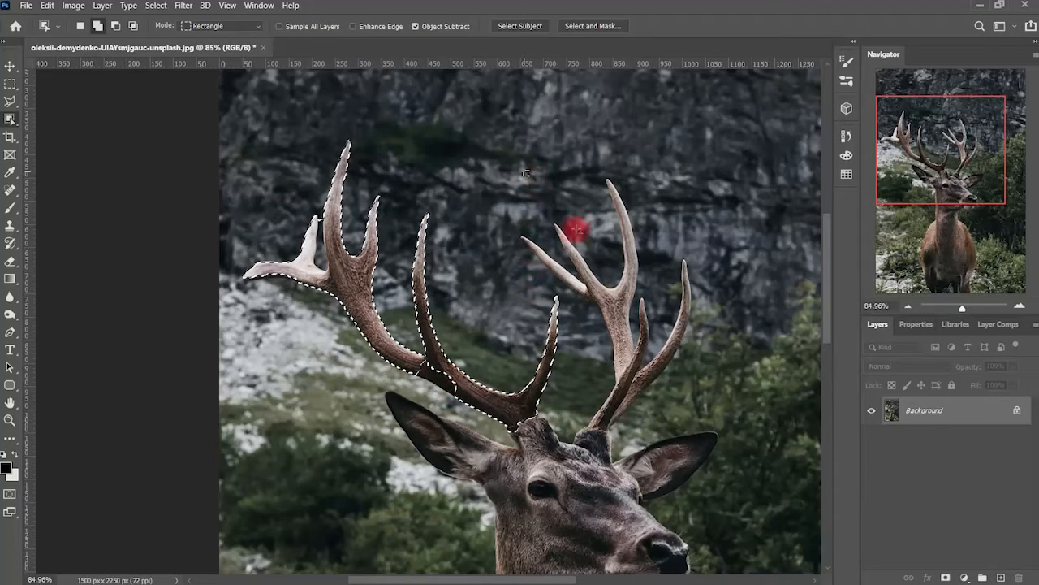
pyautogui.moveTo(524, 171); pyautogui.dragTo(693, 428)
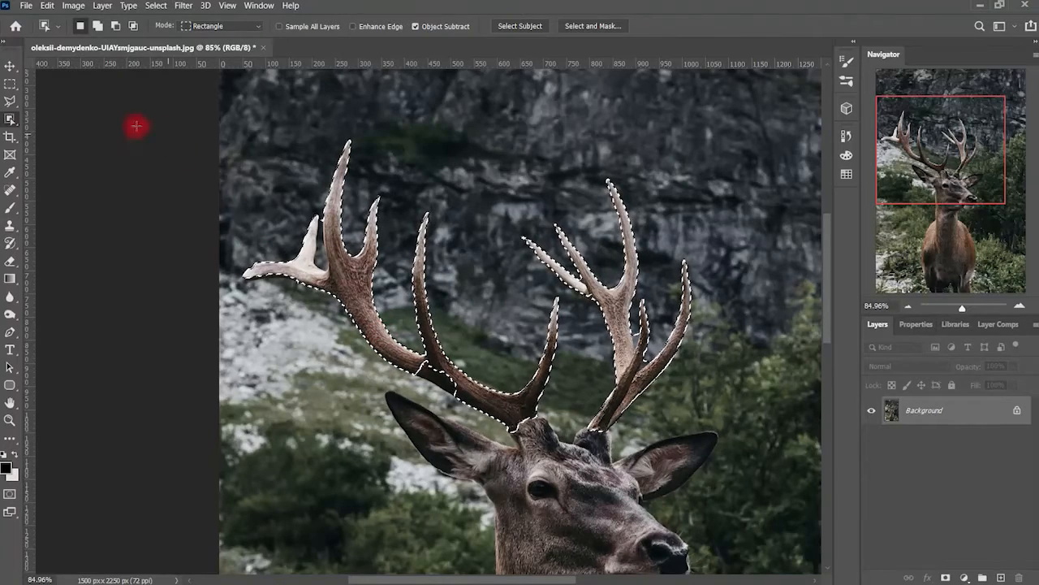
# Step: Add the unselected dark patch at the left antler's lower fork to the selection with the Quick Selection tool
pyautogui.hotkey('shift', 'w')
pyautogui.scroll(6, 415, 378)
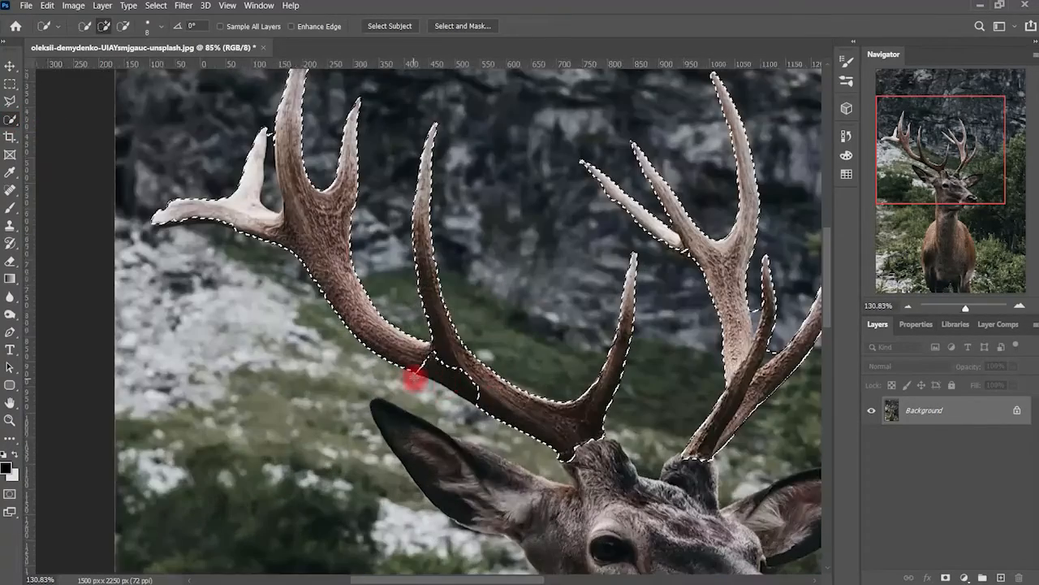
pyautogui.scroll(13, 427, 402)
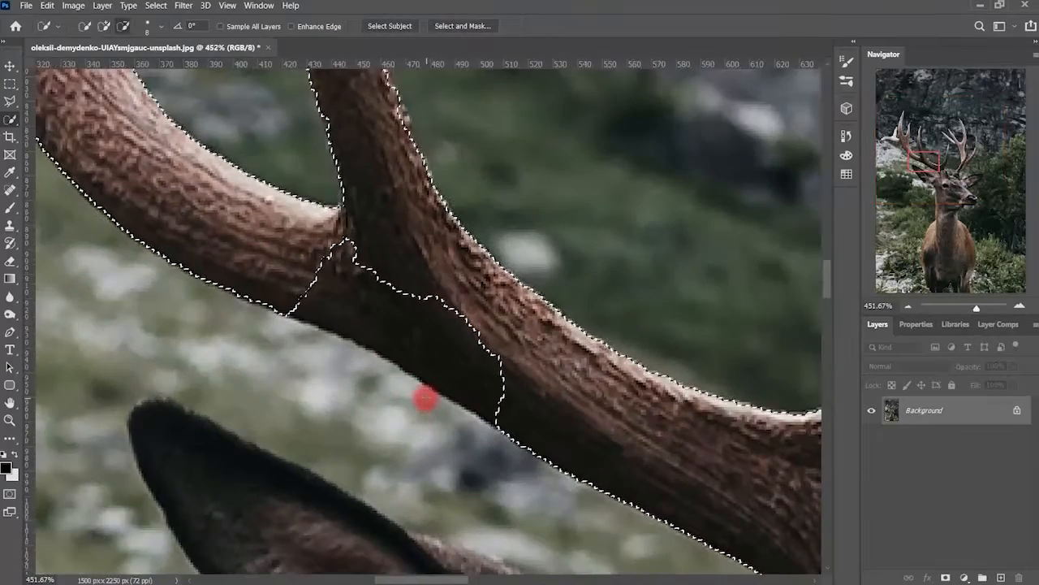
pyautogui.scroll(2, 400, 373)
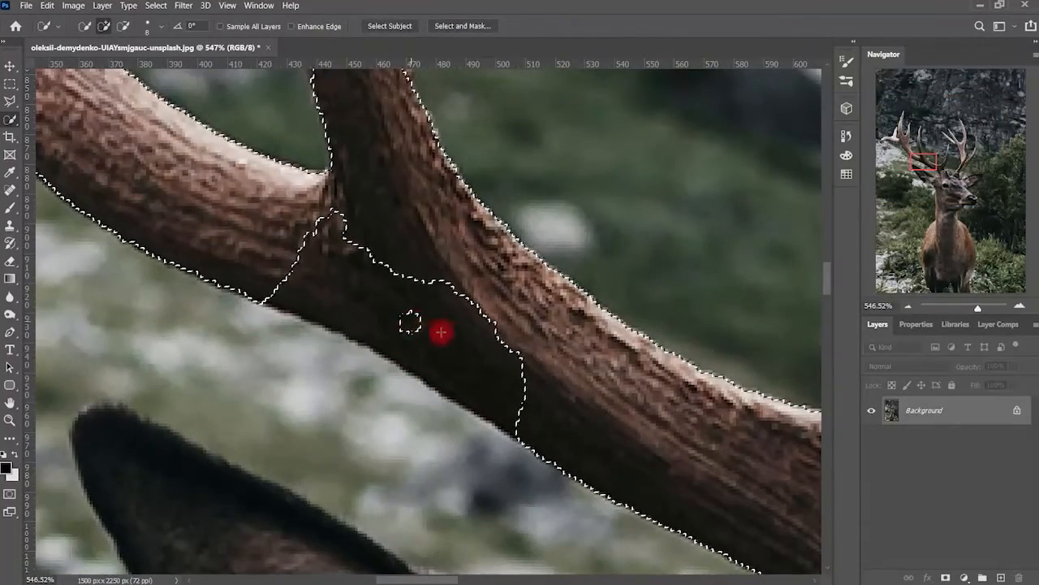
pyautogui.moveTo(484, 352)
pyautogui.mouseDown()
pyautogui.moveTo(513, 361)
pyautogui.moveTo(329, 275)
pyautogui.mouseUp()
pyautogui.scroll(-5, 669, 352)
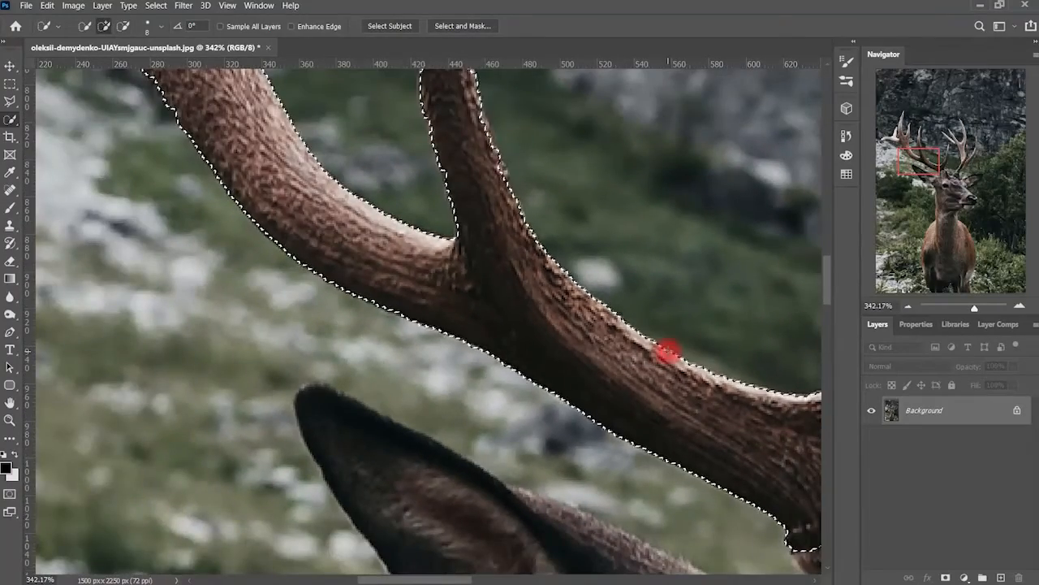
# Step: Subtract the background gap between the right antler's short inner tine and outer tine from the selection
pyautogui.moveTo(668, 352); pyautogui.dragTo(191, 382)
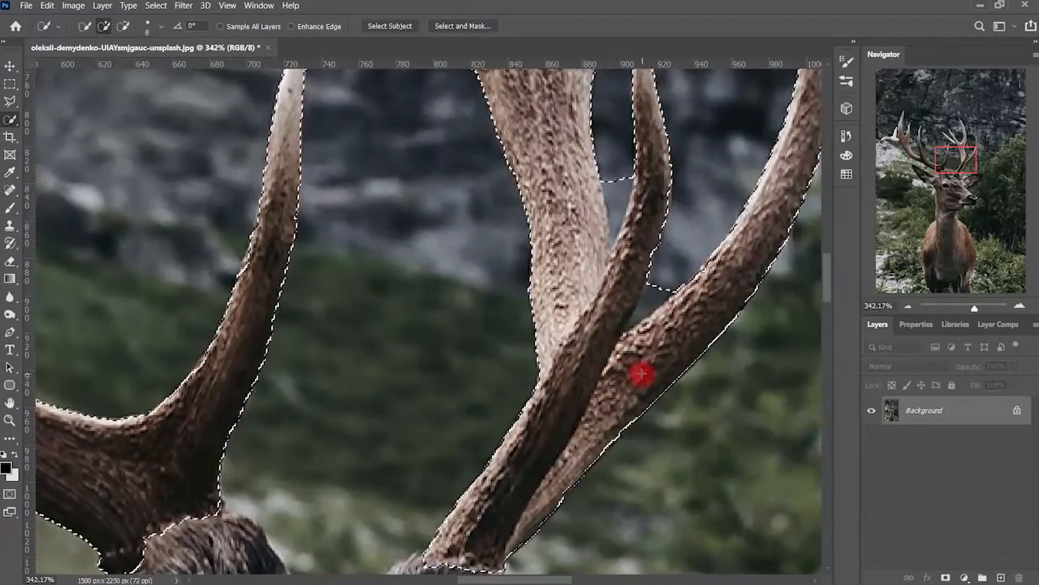
pyautogui.scroll(-2, 642, 372)
pyautogui.moveTo(647, 311)
pyautogui.mouseDown()
pyautogui.moveTo(641, 323)
pyautogui.moveTo(624, 213)
pyautogui.moveTo(622, 248)
pyautogui.moveTo(619, 239)
pyautogui.moveTo(638, 216)
pyautogui.mouseUp()
pyautogui.scroll(1, 436, 211)
pyautogui.scroll(3, 455, 220)
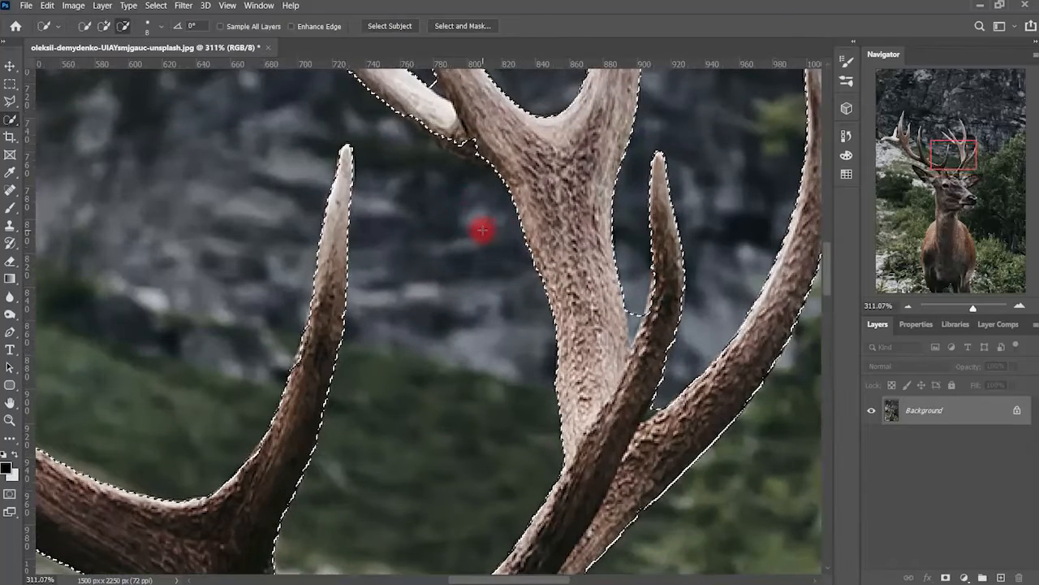
# Step: Add the missed edge beneath the right antler's upper fork, where the lowest inward tine joins, to the selection
pyautogui.moveTo(463, 135)
pyautogui.mouseDown()
pyautogui.moveTo(482, 156)
pyautogui.moveTo(474, 158)
pyautogui.mouseUp()
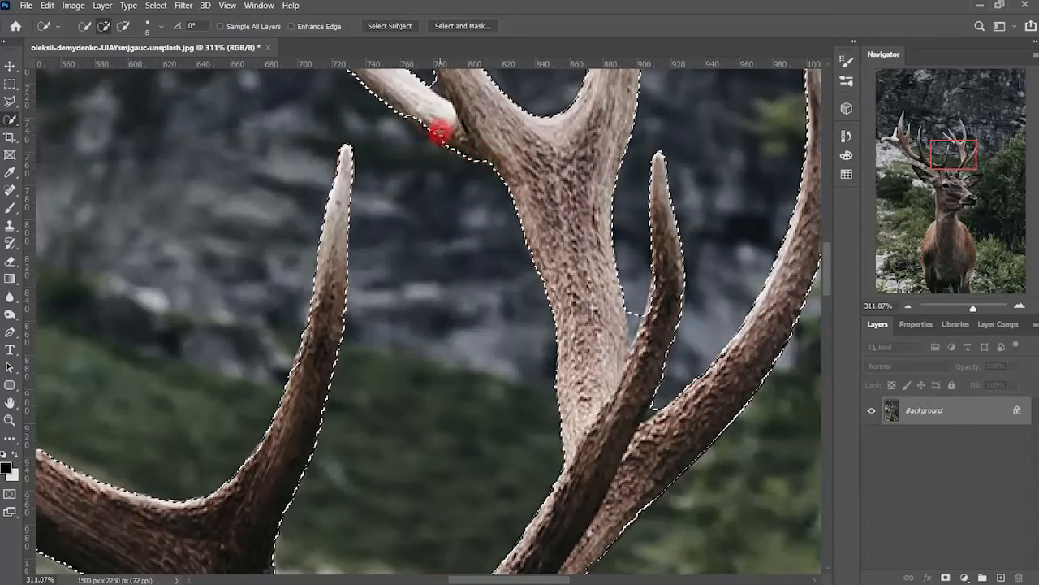
pyautogui.moveTo(428, 124)
pyautogui.mouseDown()
pyautogui.moveTo(417, 116)
pyautogui.moveTo(417, 163)
pyautogui.moveTo(416, 132)
pyautogui.mouseUp()
pyautogui.scroll(-5, 417, 132)
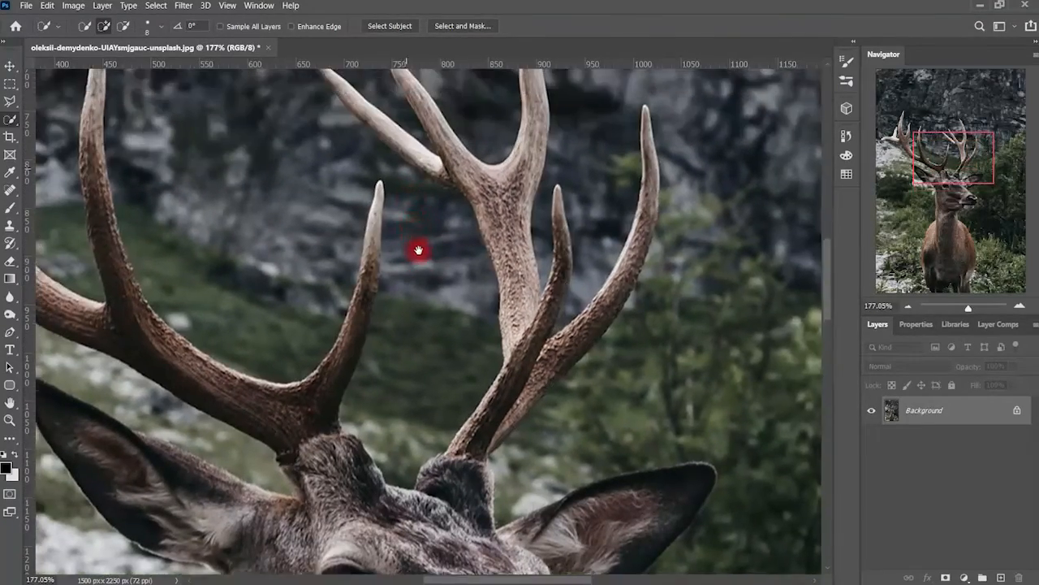
# Step: Subtract the remaining background between the right antler's main stem and short inner tine from the selection
pyautogui.moveTo(418, 250); pyautogui.dragTo(433, 329)
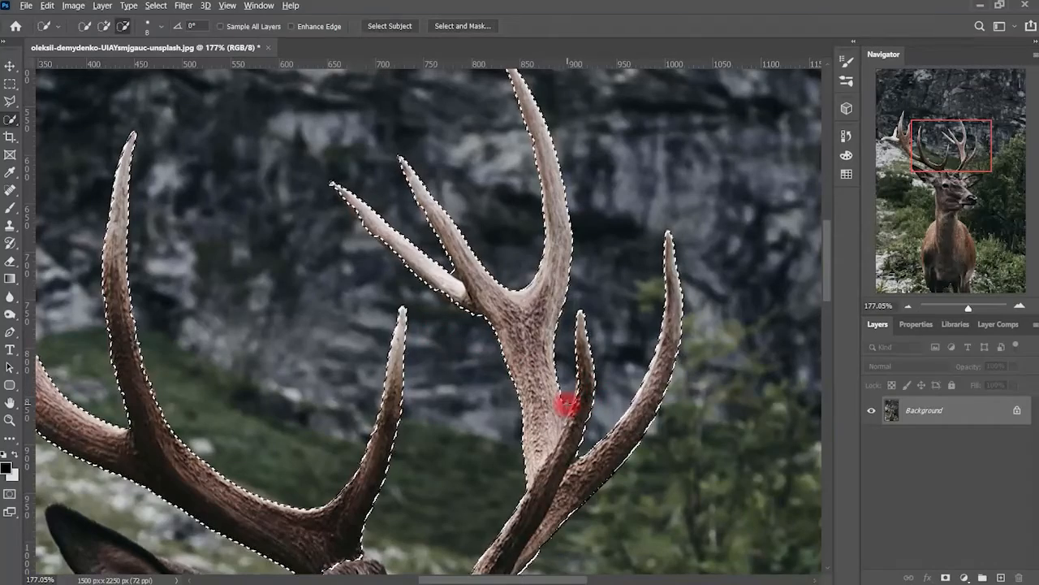
pyautogui.moveTo(563, 409); pyautogui.dragTo(576, 410)
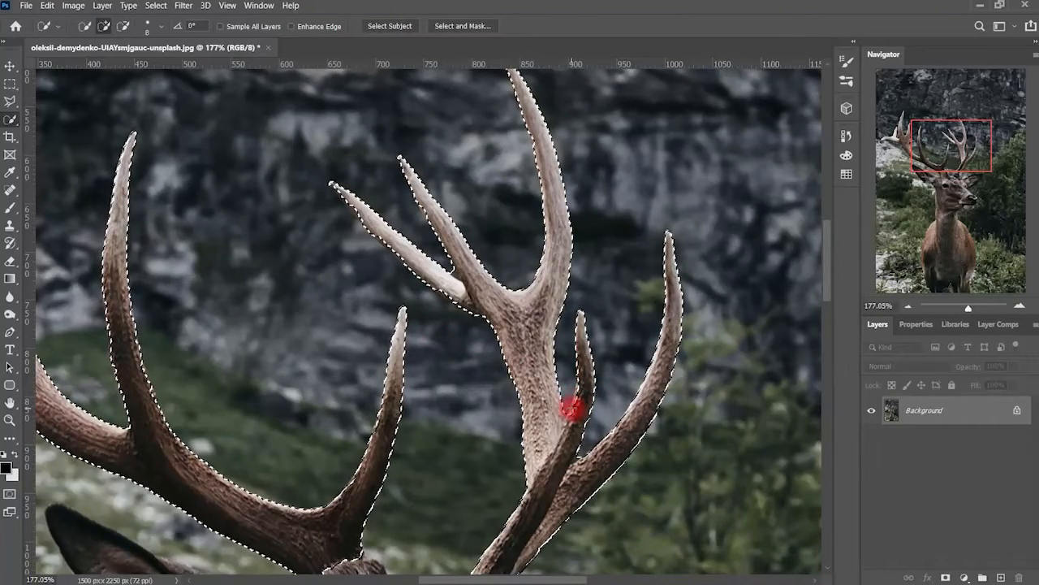
pyautogui.scroll(1, 406, 209)
pyautogui.scroll(1, 499, 202)
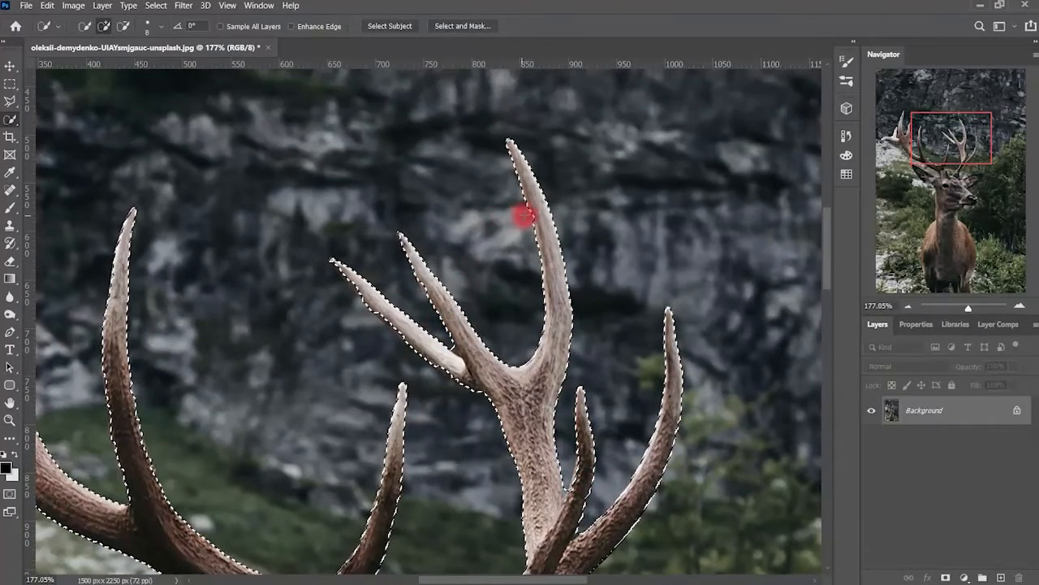
pyautogui.scroll(-2, 633, 434)
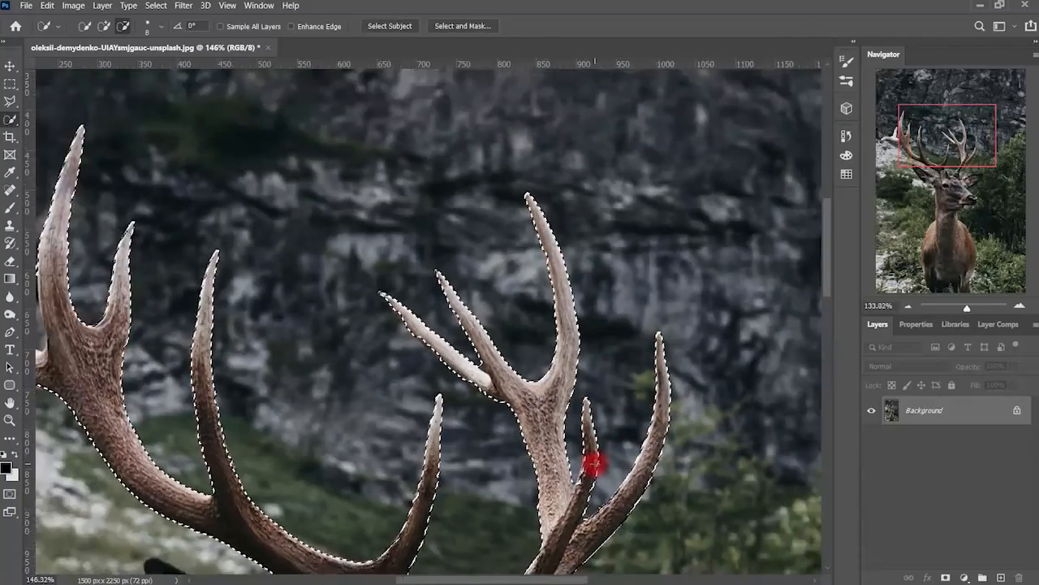
pyautogui.scroll(-3, 594, 462)
# Step: Subtract the background between the left antler's outermost tine and tallest tine from the selection
pyautogui.moveTo(466, 491); pyautogui.dragTo(492, 305)
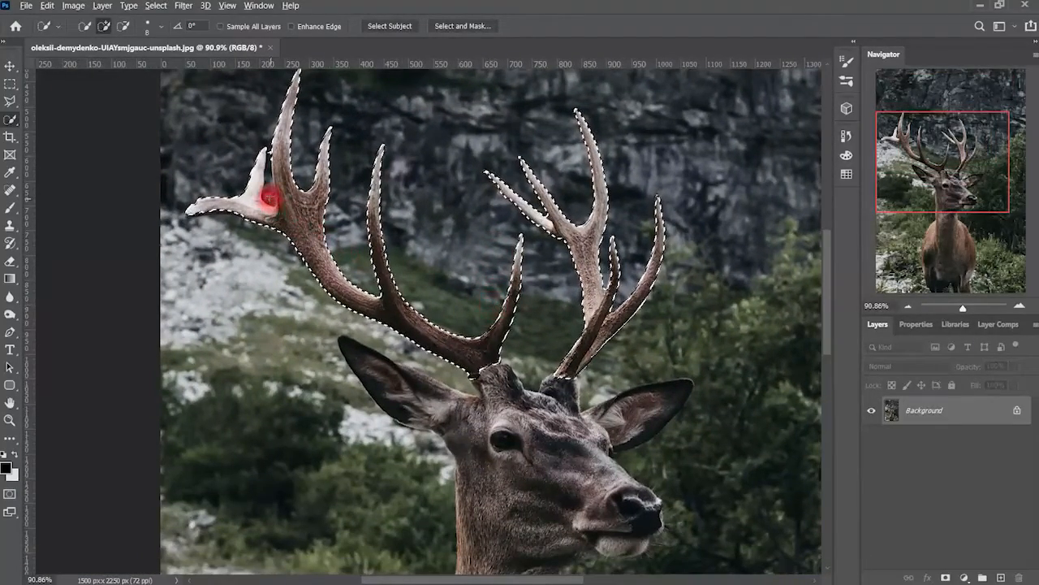
pyautogui.moveTo(270, 198); pyautogui.dragTo(268, 168)
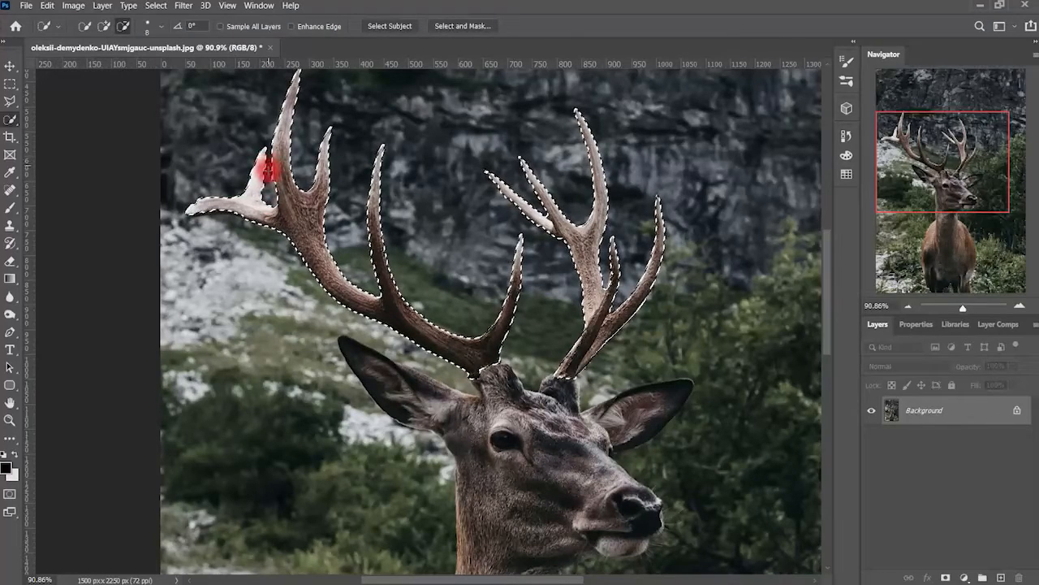
pyautogui.scroll(-6, 505, 320)
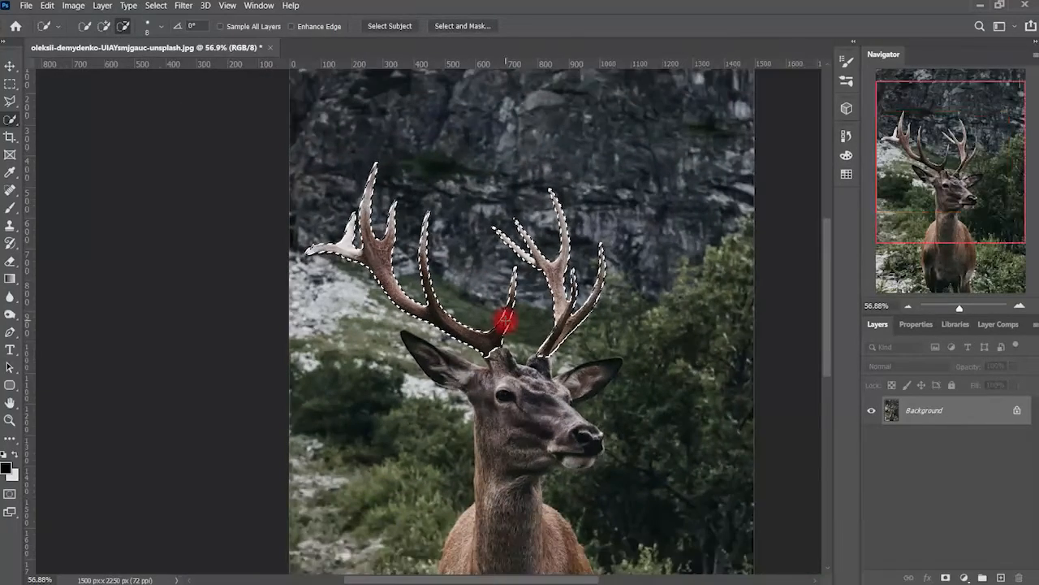
# Step: Copy the selected antlers onto a new layer and place that layer inside a new group
pyautogui.hotkey('ctrl', 'c')
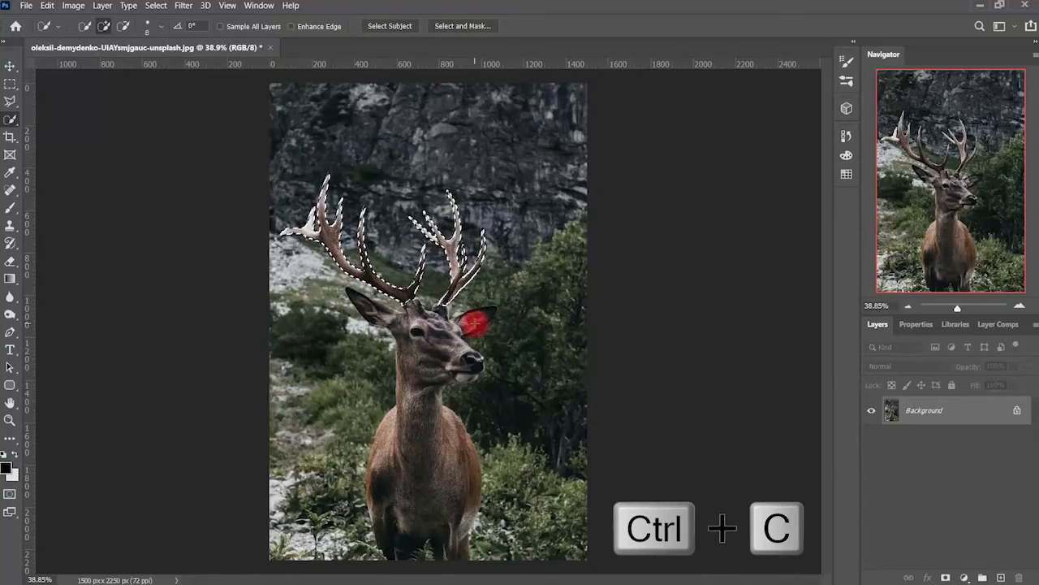
pyautogui.hotkey('ctrl', 'v')
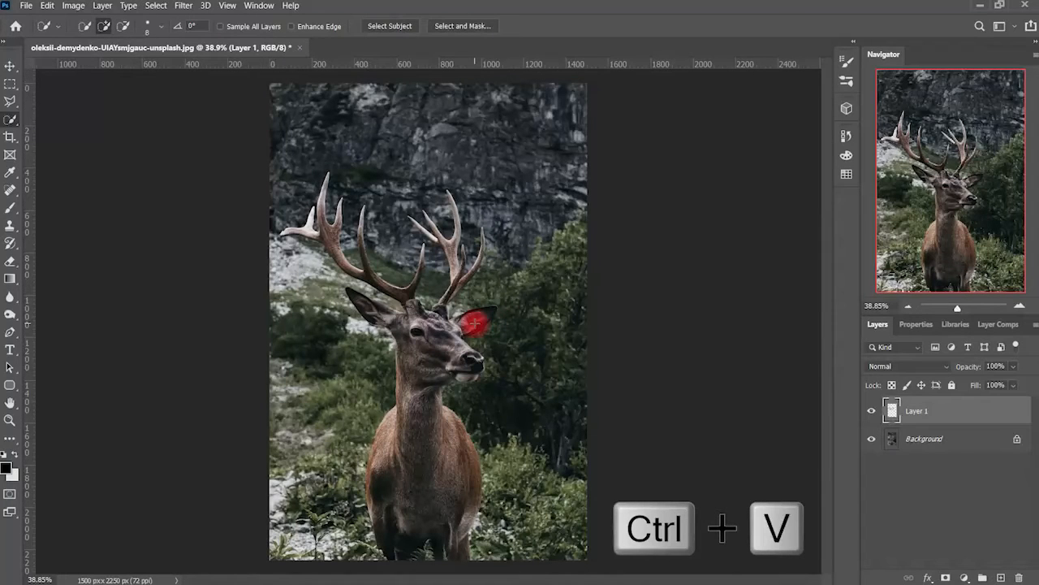
pyautogui.click(983, 577)
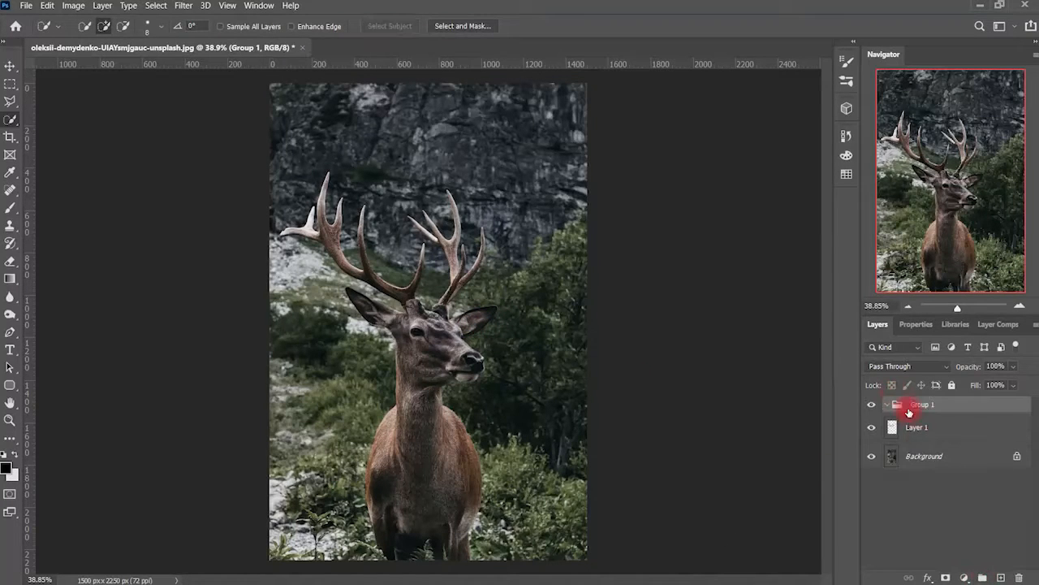
pyautogui.moveTo(918, 425); pyautogui.dragTo(921, 405)
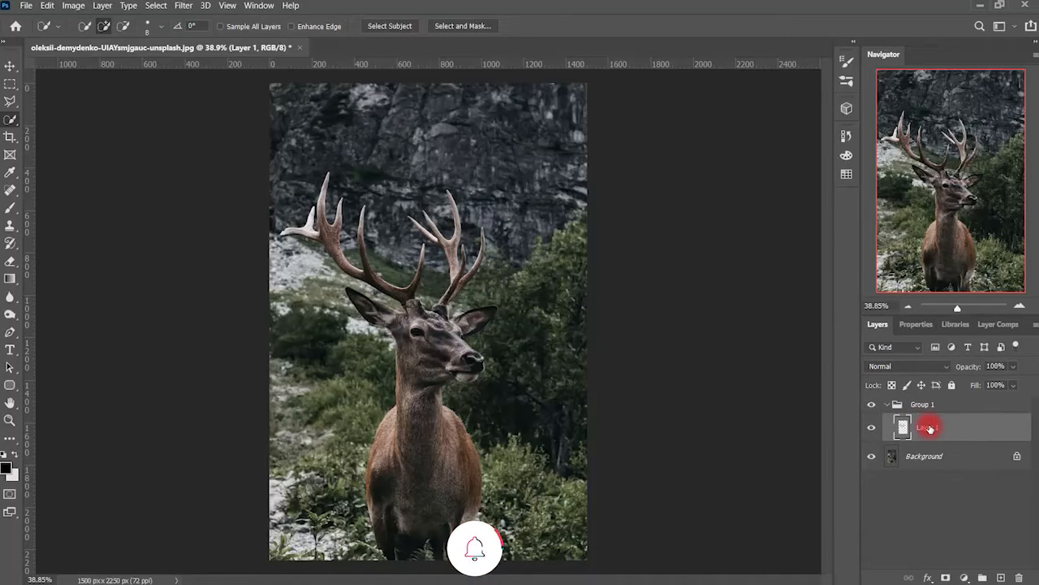
# Step: Convert the antler layer to a smart object and set a duplicate of it to the Screen blend mode
pyautogui.rightClick(930, 428)
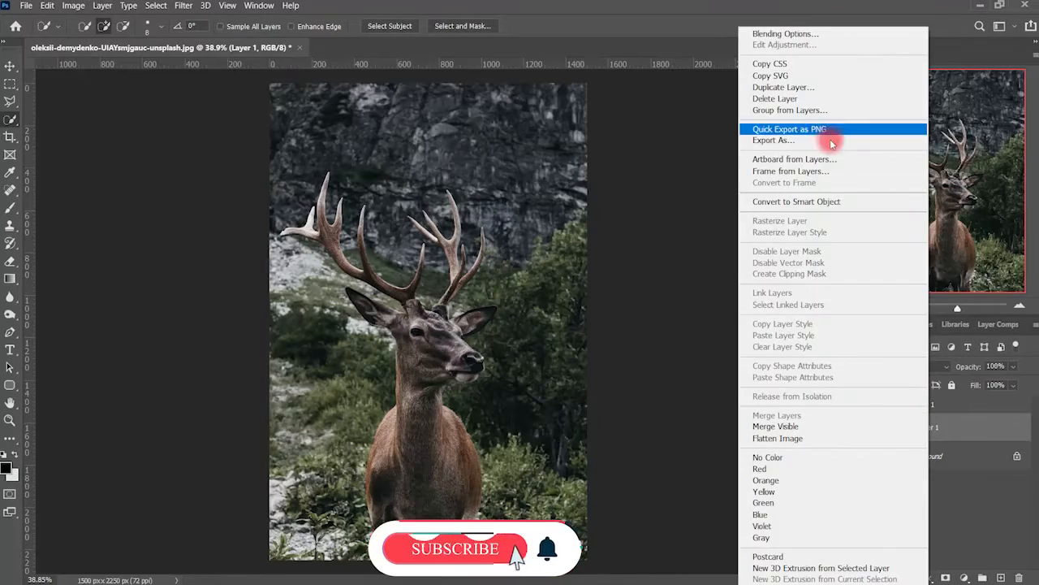
pyautogui.click(831, 202)
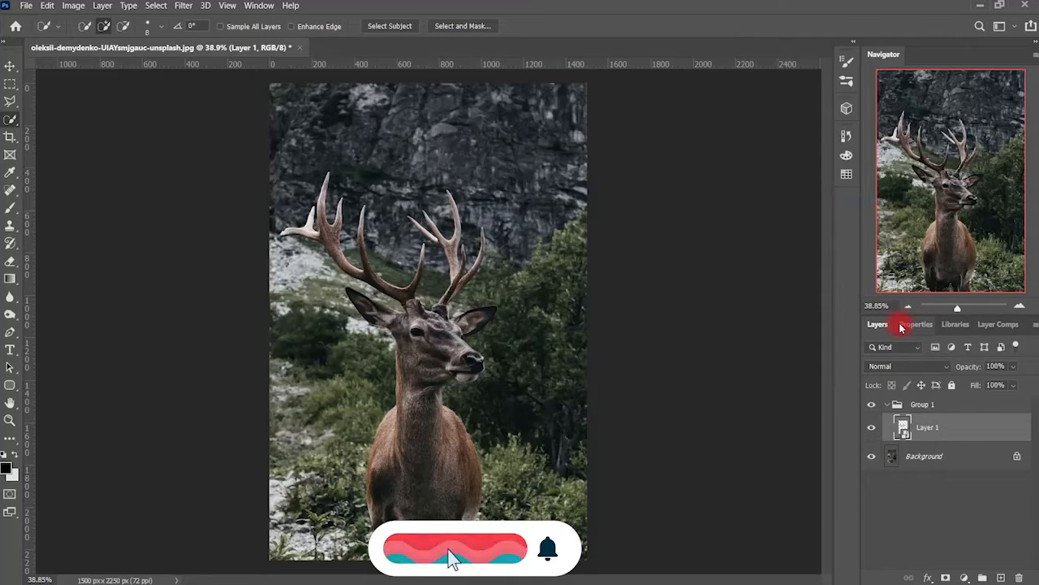
pyautogui.hotkey('ctrl', 'j')
pyautogui.click(925, 366)
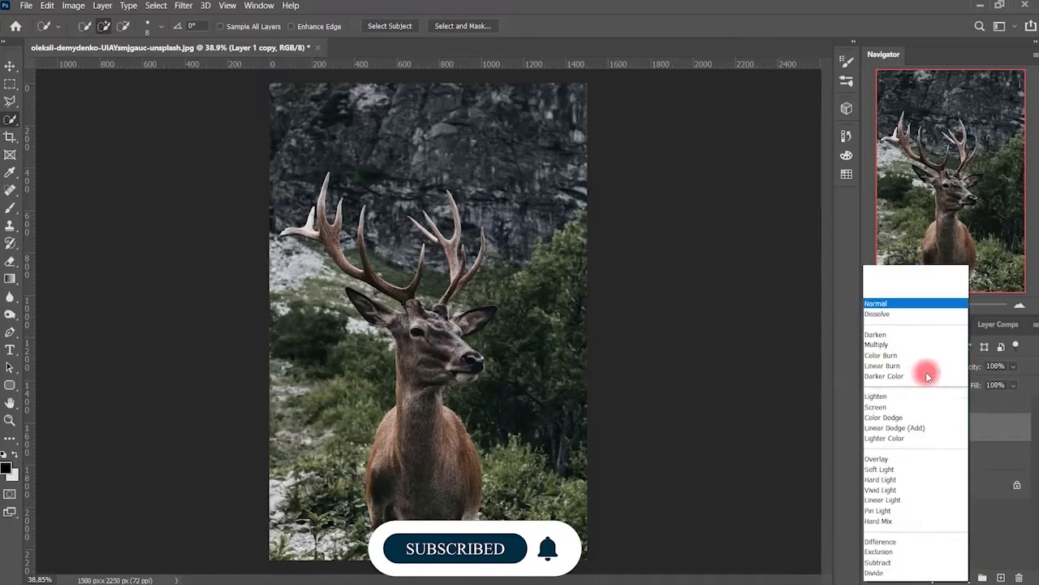
pyautogui.click(917, 355)
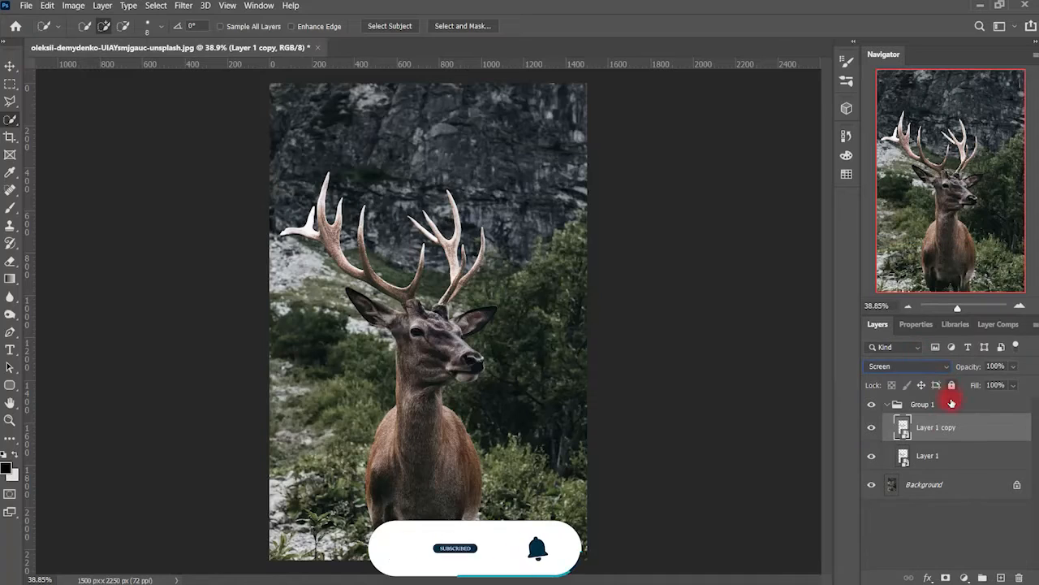
# Step: Apply a Gaussian Blur with a 3-pixel radius to the duplicated antler layer
pyautogui.click(192, 6)
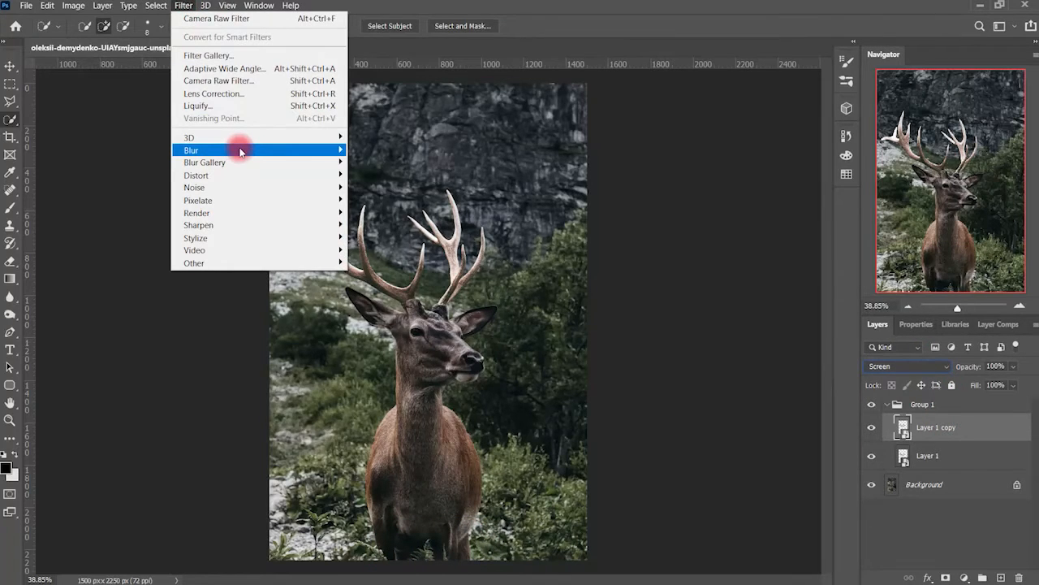
pyautogui.moveTo(240, 152)
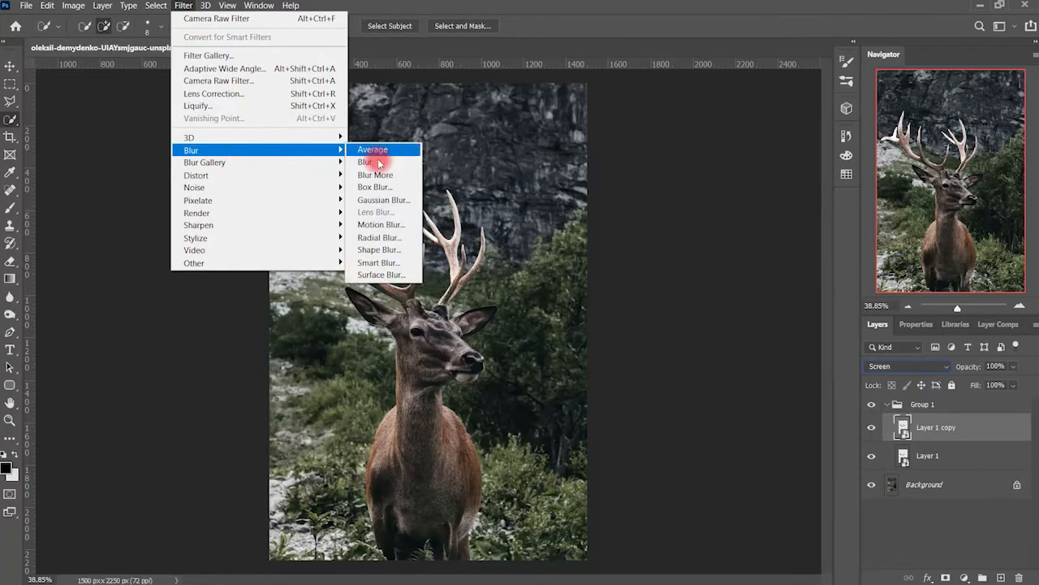
pyautogui.click(398, 203)
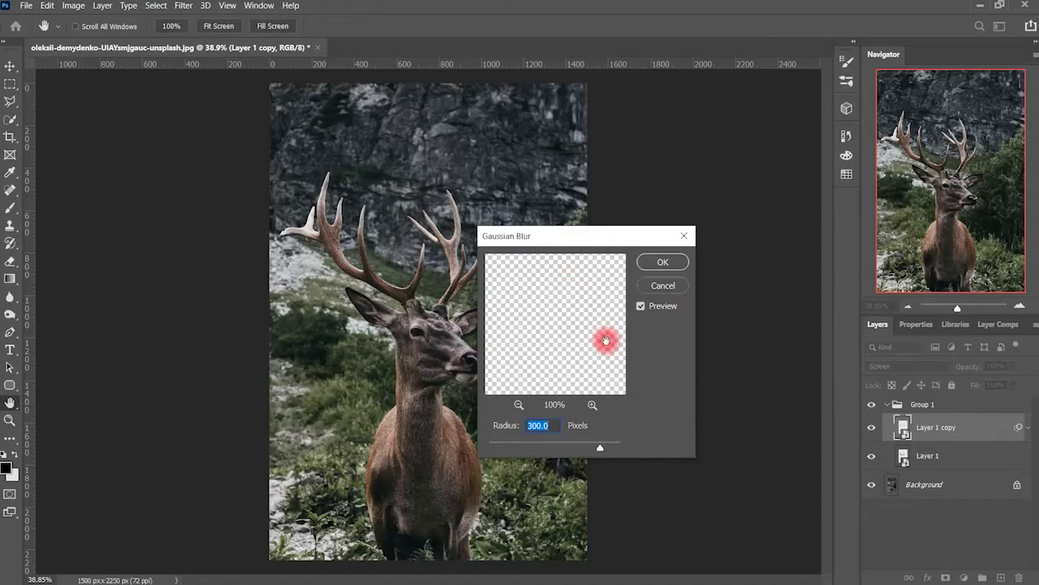
pyautogui.write('3')
pyautogui.press('Return')
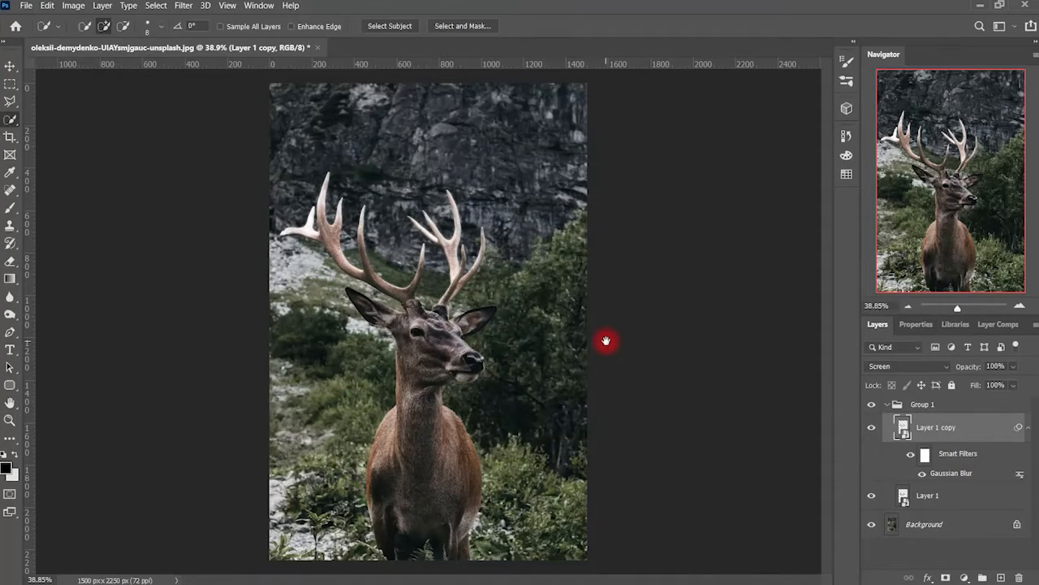
# Step: Duplicate the blurred antler layer and set the new copy's Gaussian Blur radius to 100 pixels
pyautogui.hotkey('ctrl', 'j')
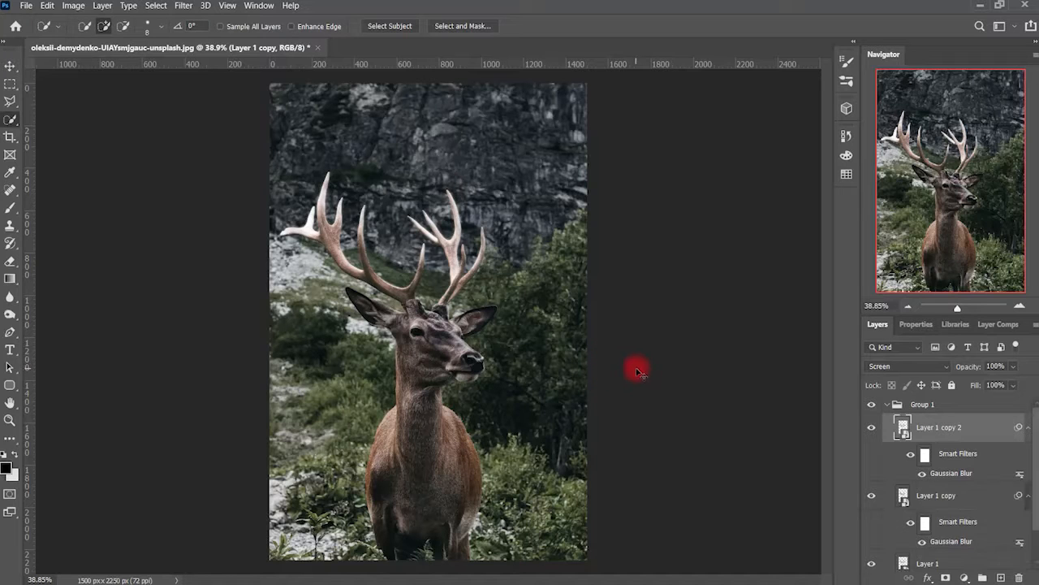
pyautogui.doubleClick(964, 473)
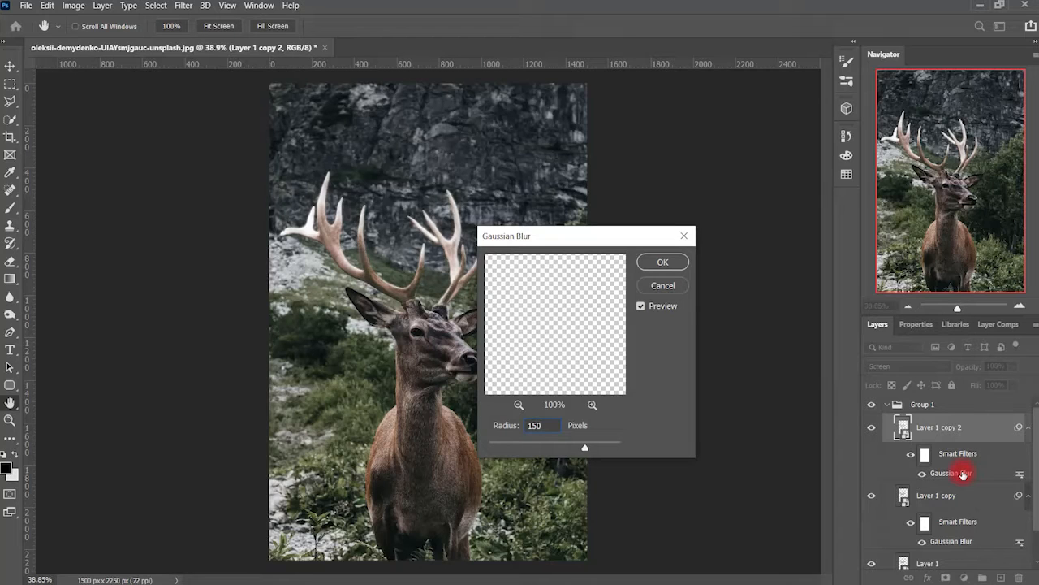
pyautogui.press('BackSpace')
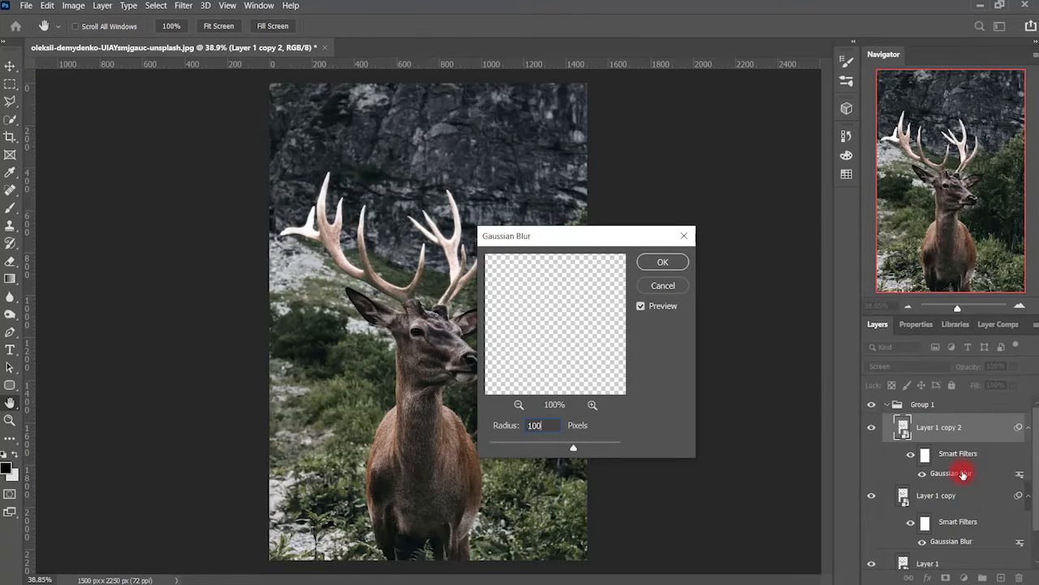
pyautogui.press('Return')
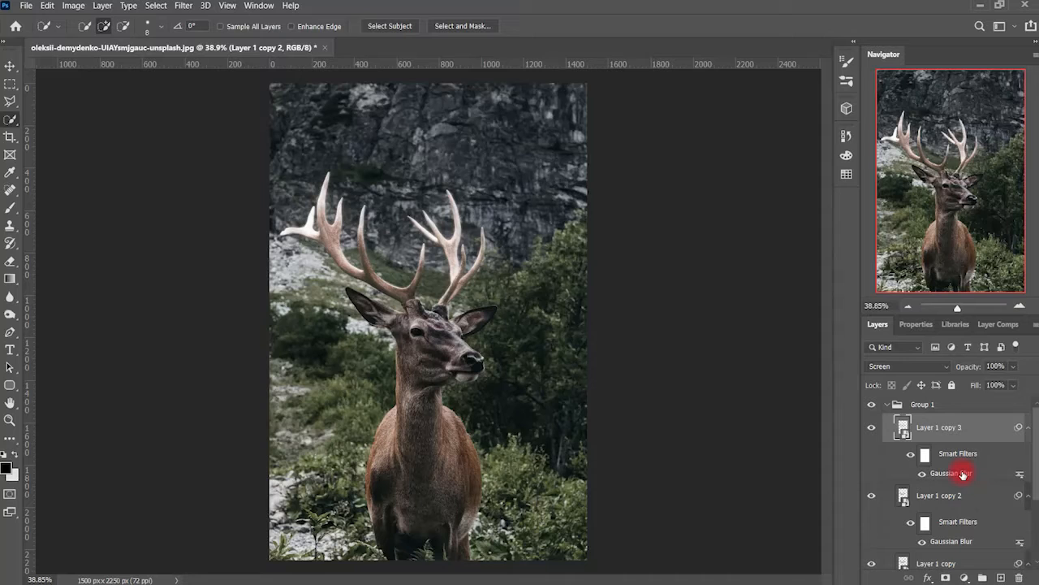
# Step: Set the Gaussian Blur radius of the topmost antler copy to 250 pixels and collapse the antler group
pyautogui.doubleClick(963, 475)
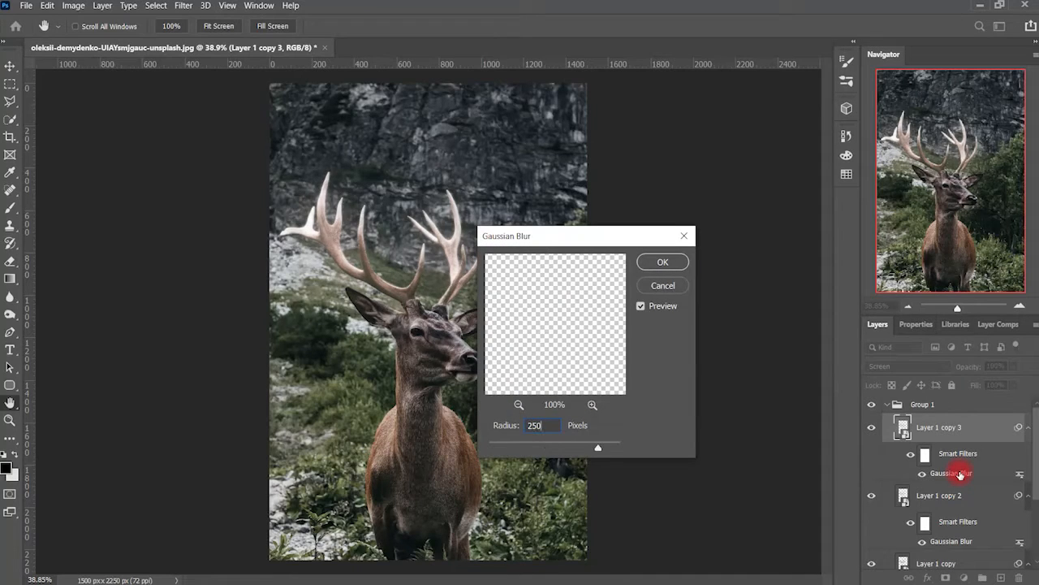
pyautogui.press('Return')
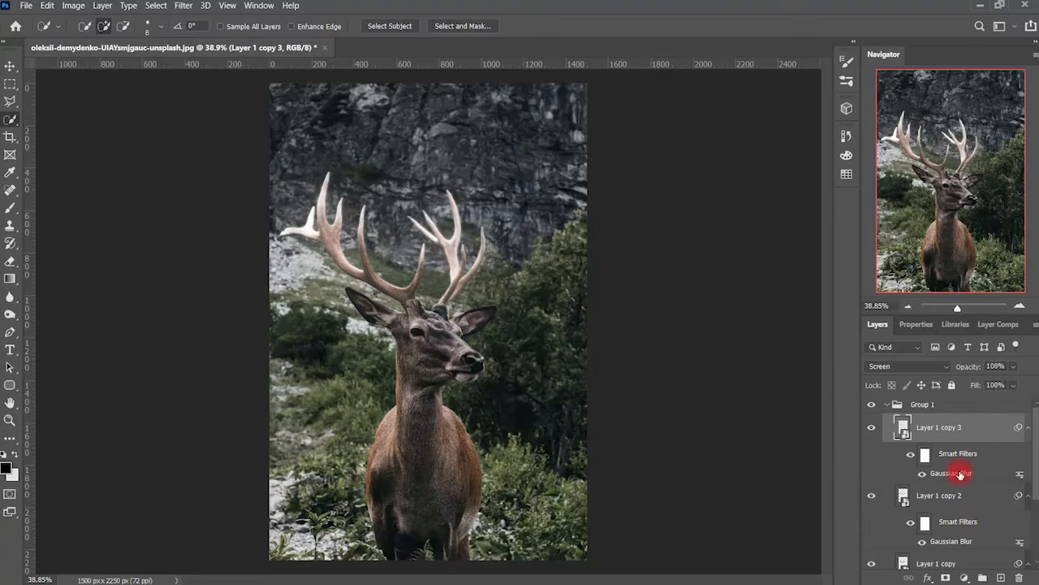
pyautogui.click(890, 403)
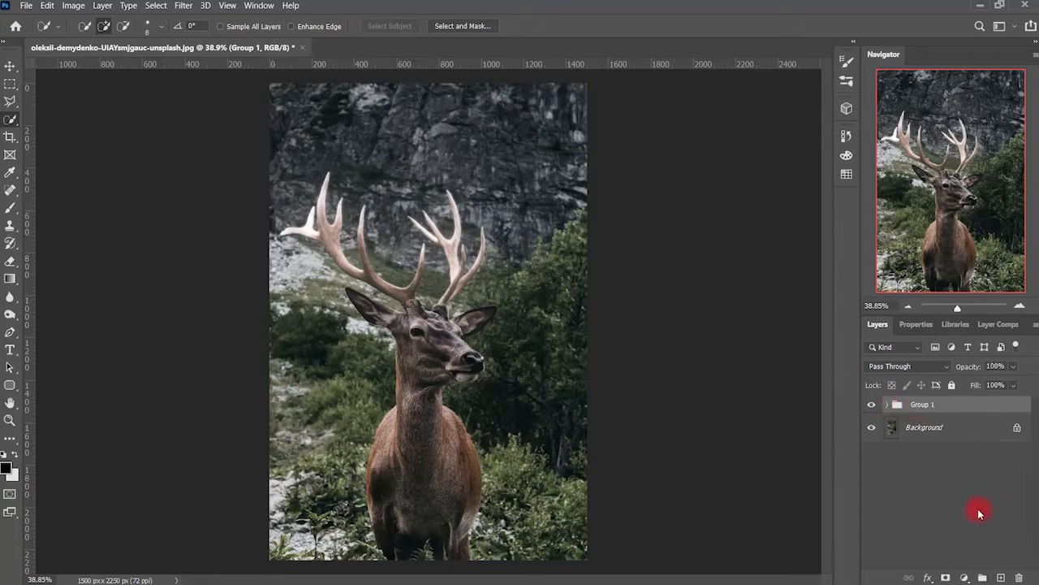
# Step: Add a Hue/Saturation adjustment clipped to the antler group, with Colorize enabled, Hue 42 and Saturation 59
pyautogui.click(965, 577)
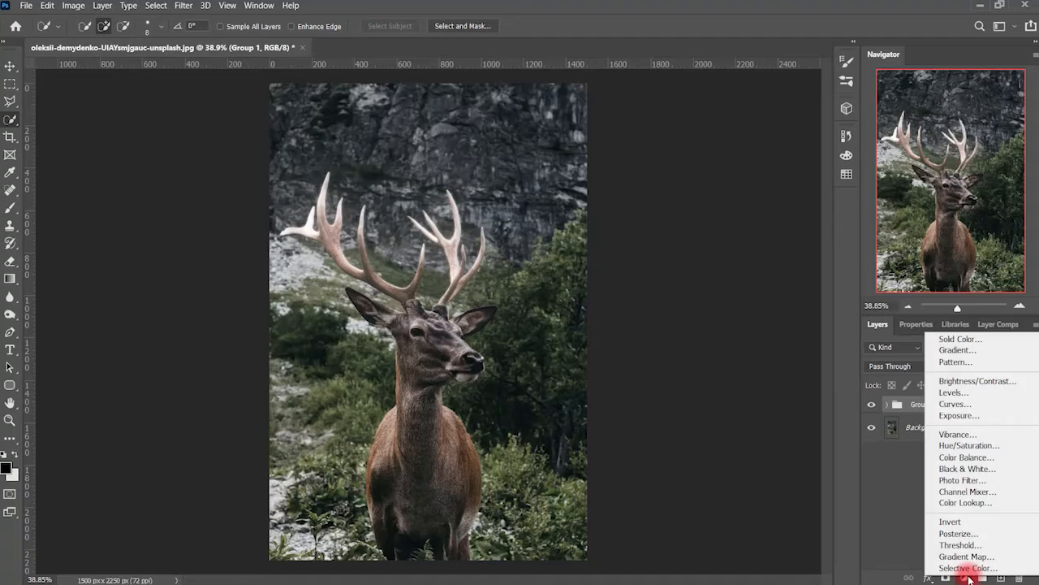
pyautogui.click(983, 446)
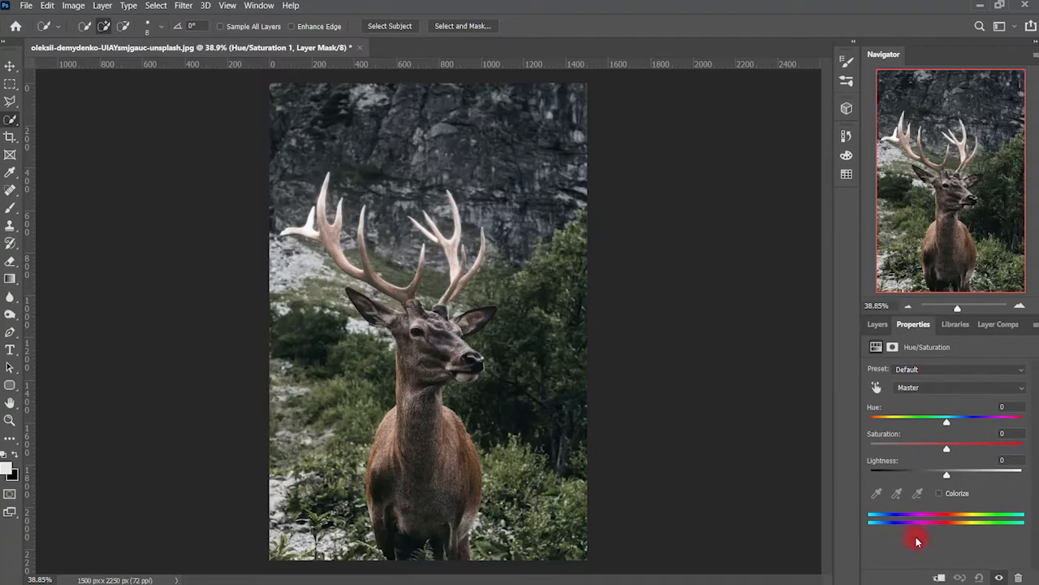
pyautogui.click(955, 493)
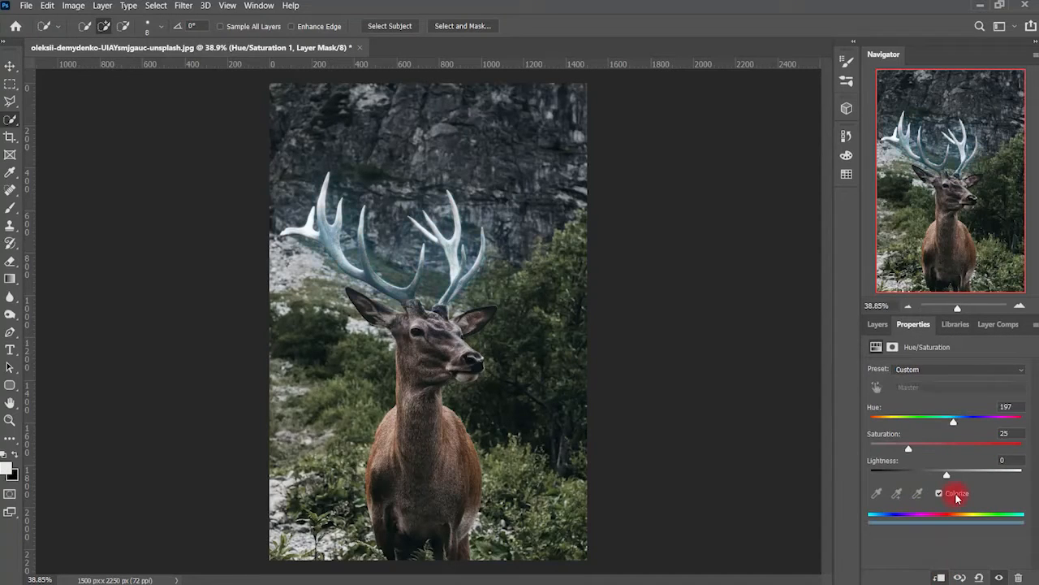
pyautogui.click(953, 423)
pyautogui.moveTo(939, 421); pyautogui.dragTo(956, 454)
pyautogui.click(908, 443)
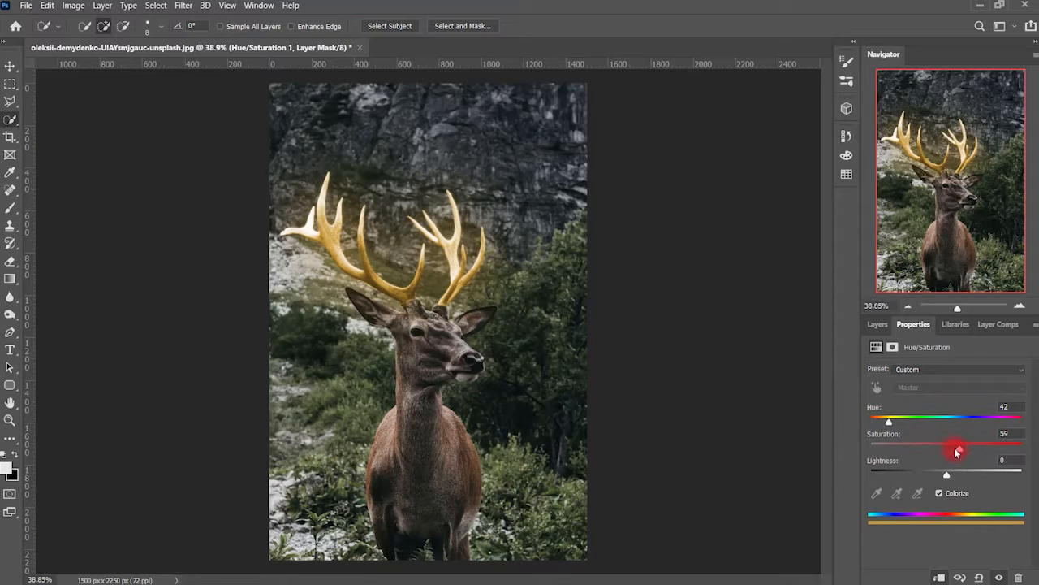
# Step: Add an Exposure adjustment layer directly above the Background and lower its exposure to about -3.89
pyautogui.click(877, 324)
pyautogui.click(969, 459)
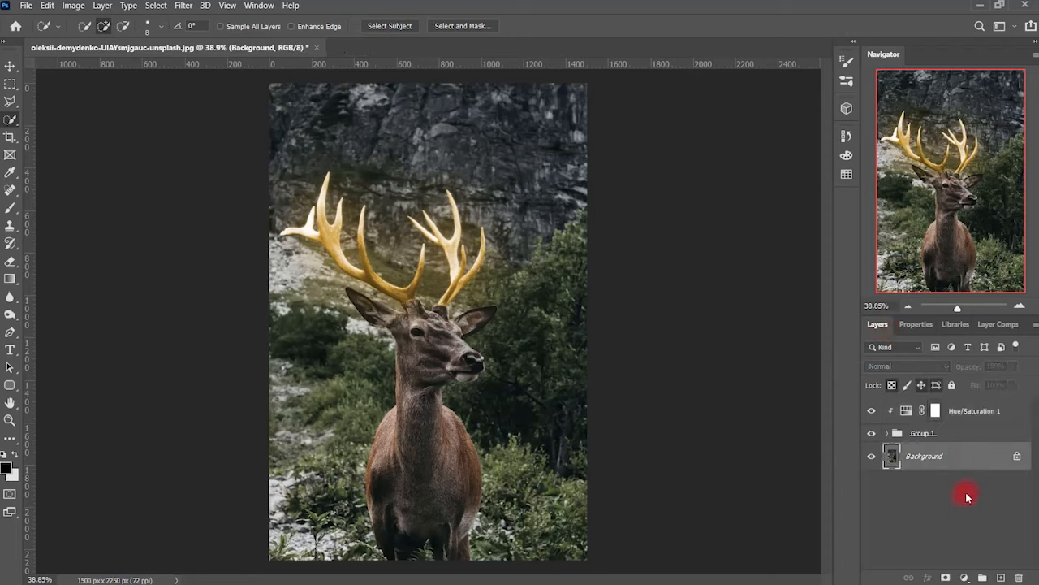
pyautogui.click(963, 578)
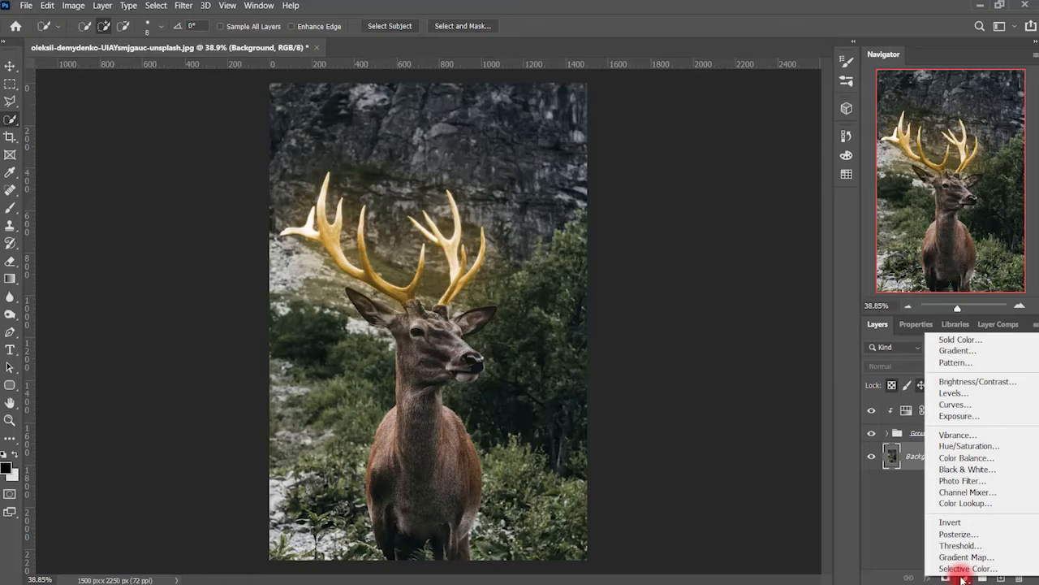
pyautogui.click(970, 415)
pyautogui.moveTo(948, 404); pyautogui.dragTo(901, 403)
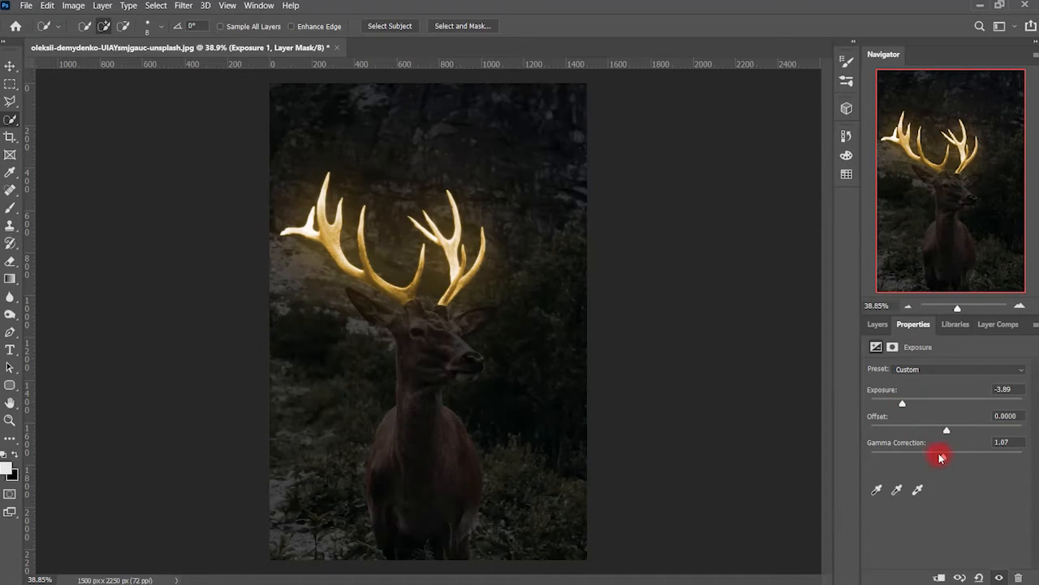
# Step: Fine-tune the Exposure adjustment to an exposure of about -3.59 and a gamma correction of about 0.87
pyautogui.moveTo(940, 458); pyautogui.dragTo(938, 454)
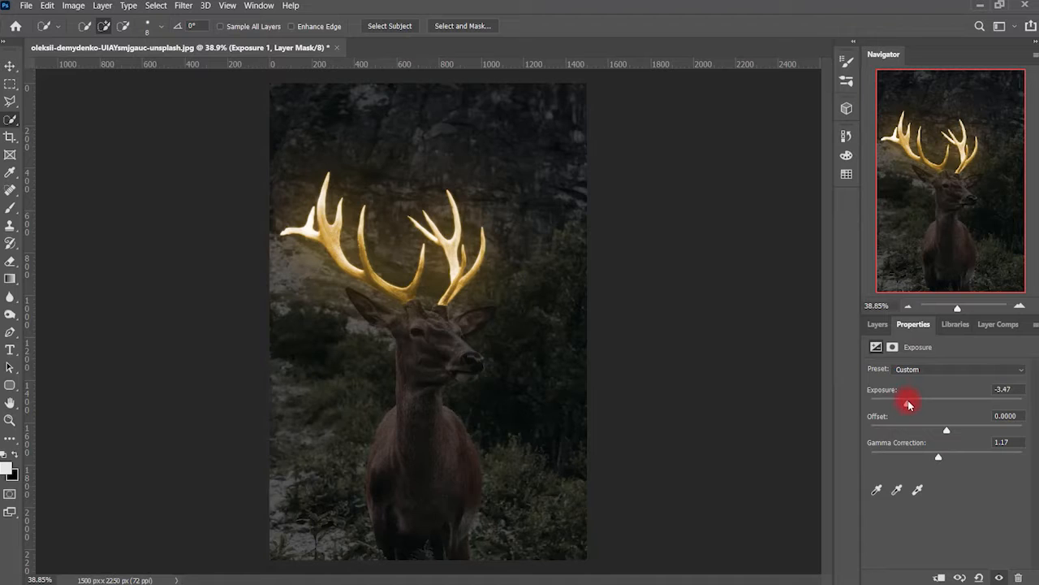
pyautogui.moveTo(948, 460); pyautogui.dragTo(948, 457)
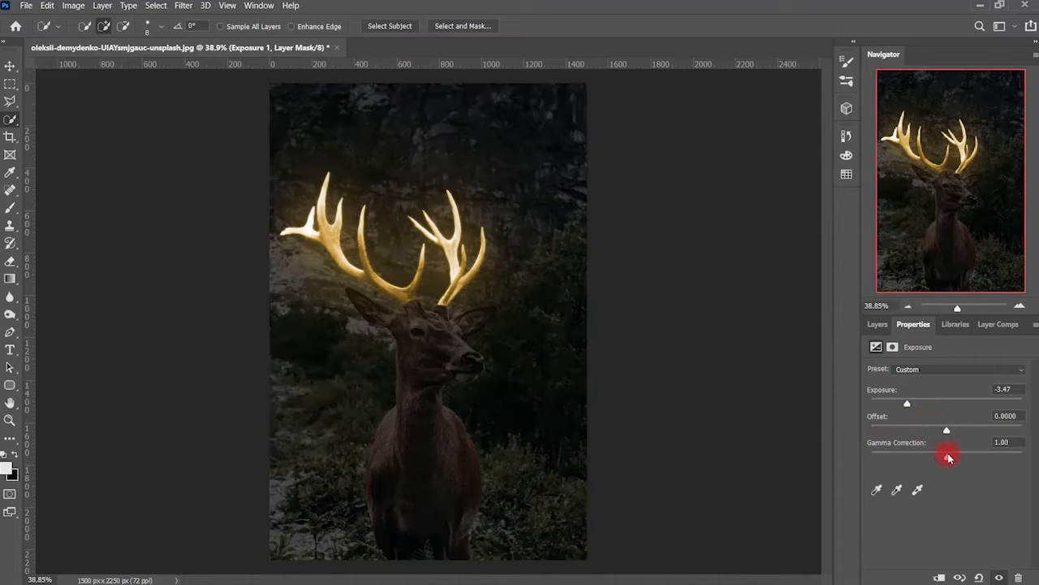
pyautogui.moveTo(909, 401); pyautogui.dragTo(923, 408)
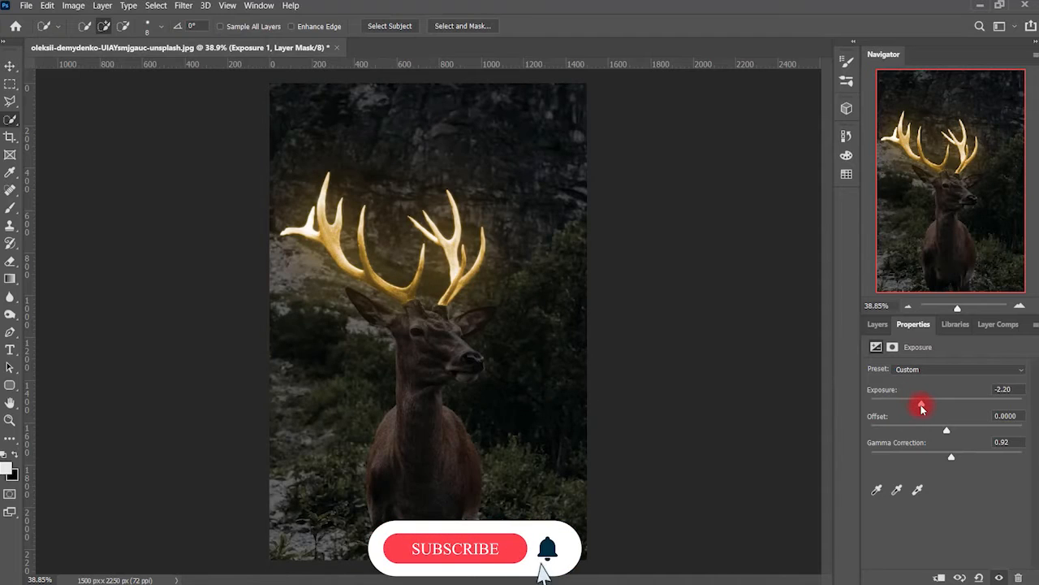
pyautogui.moveTo(950, 456); pyautogui.dragTo(948, 429)
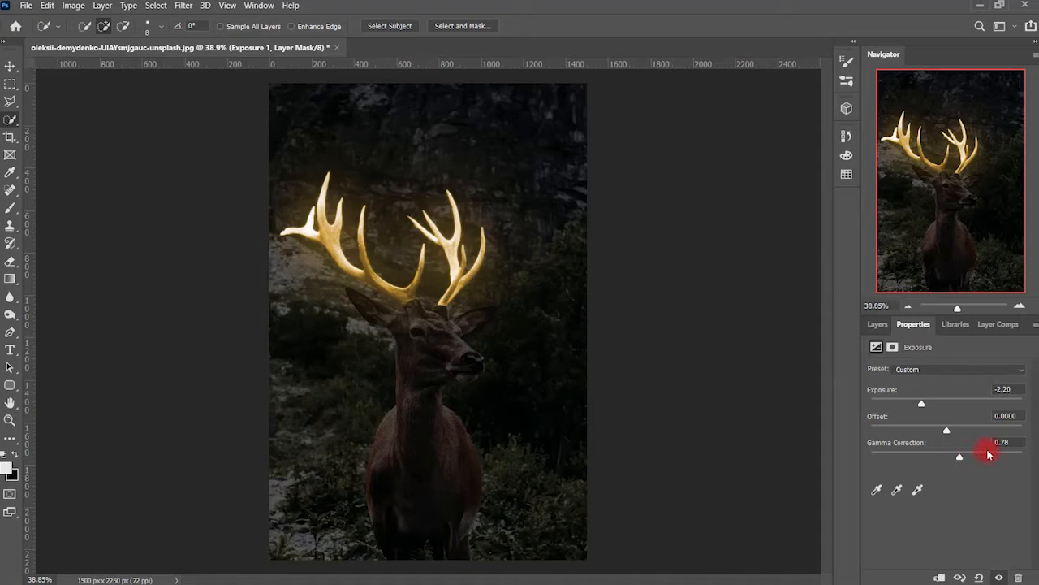
pyautogui.moveTo(915, 404); pyautogui.dragTo(909, 404)
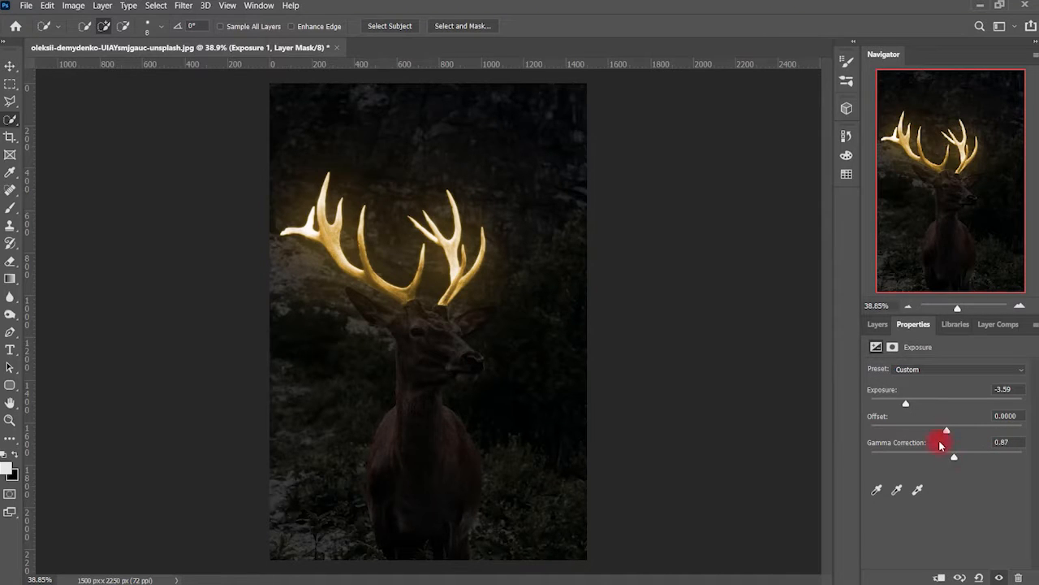
# Step: Duplicate the topmost blurred antler layer, Layer 1 copy 3, inside the antler group
pyautogui.click(877, 324)
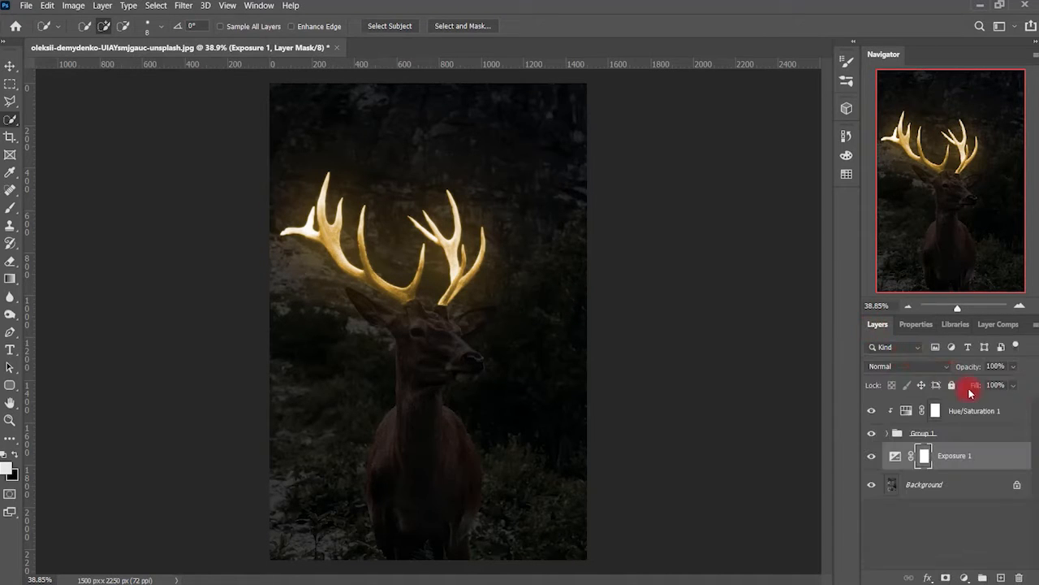
pyautogui.click(1021, 413)
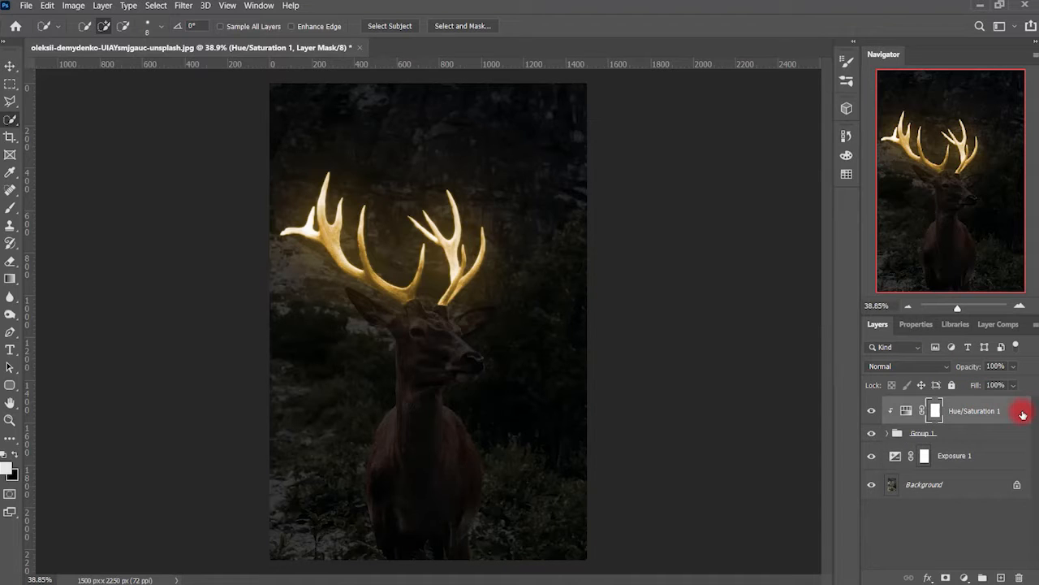
pyautogui.click(885, 436)
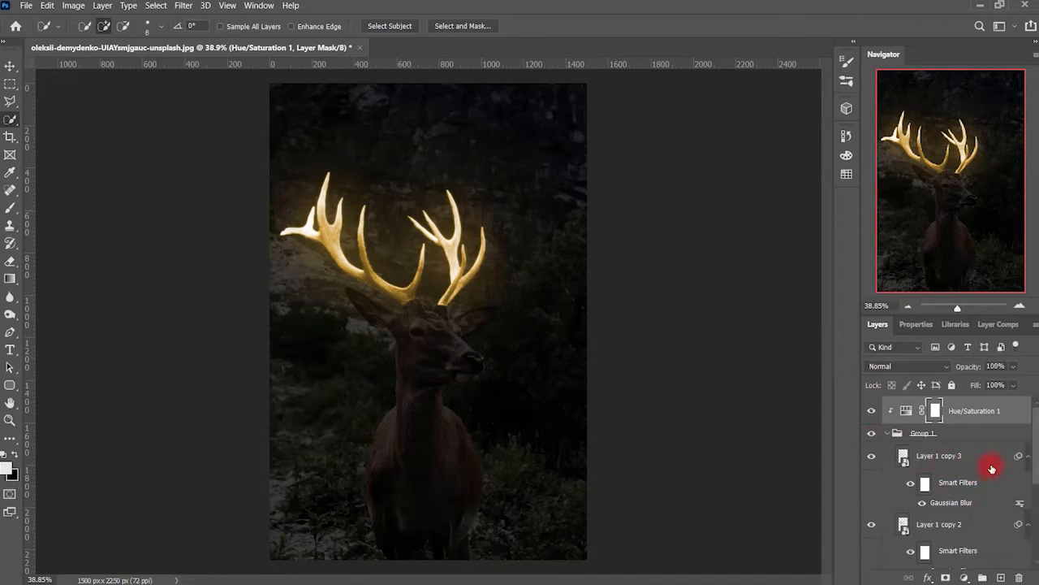
pyautogui.click(991, 468)
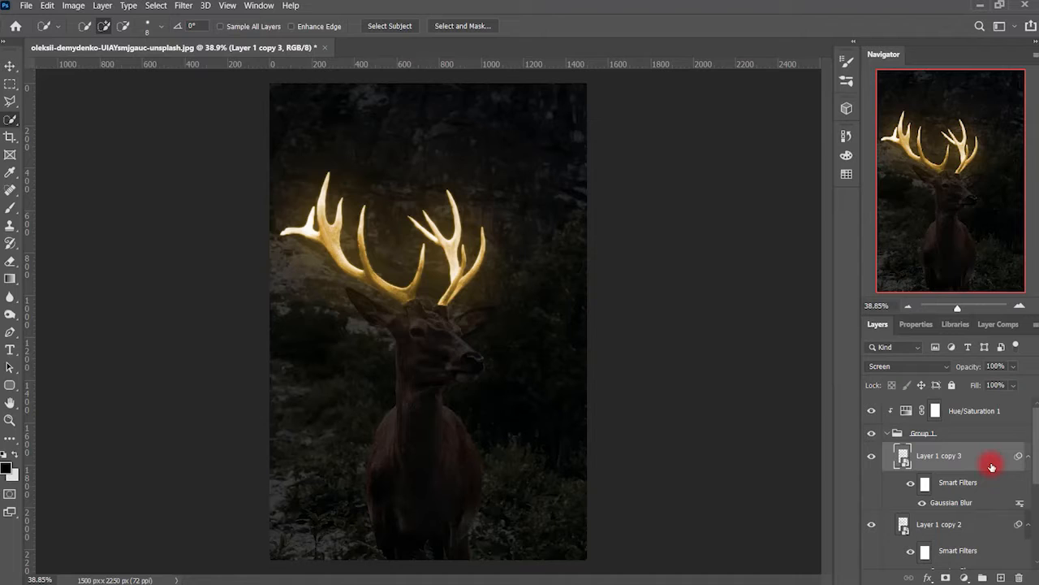
pyautogui.hotkey('ctrl', 'j')
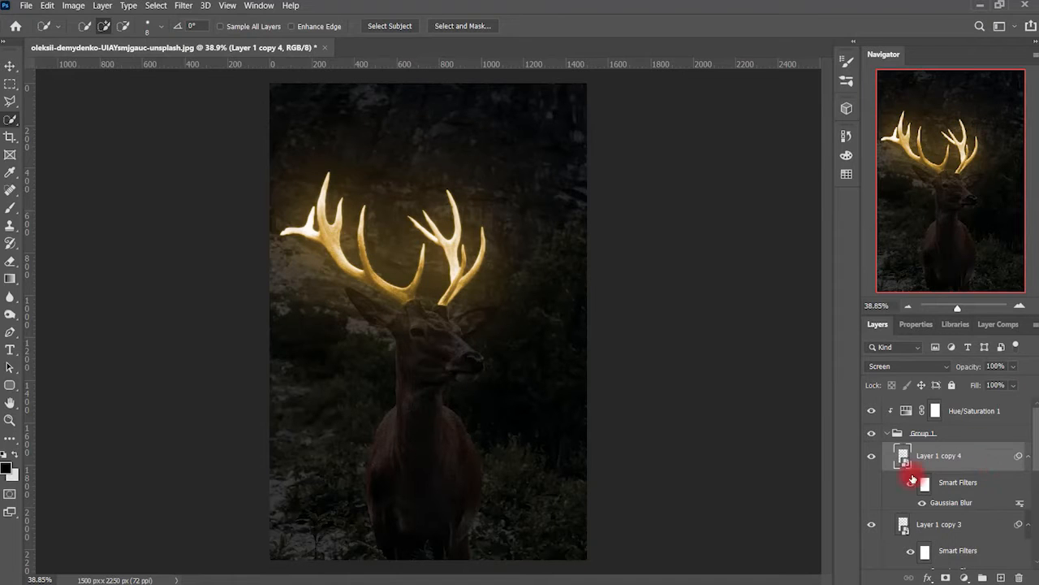
# Step: Duplicate the Hue/Saturation adjustment, place the copy between the antler group and the Exposure layer, and invert its mask to black
pyautogui.click(1018, 418)
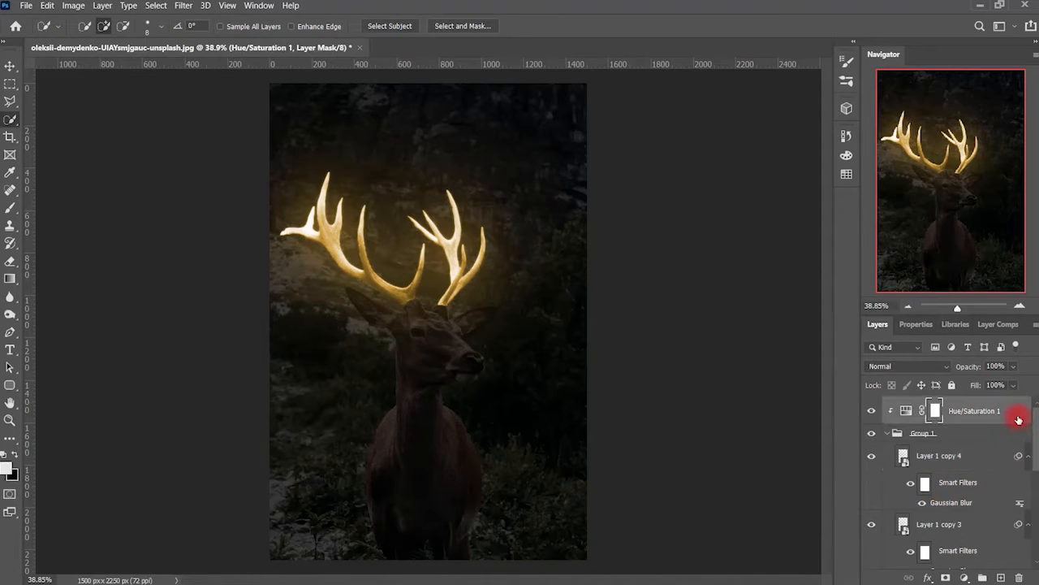
pyautogui.click(888, 433)
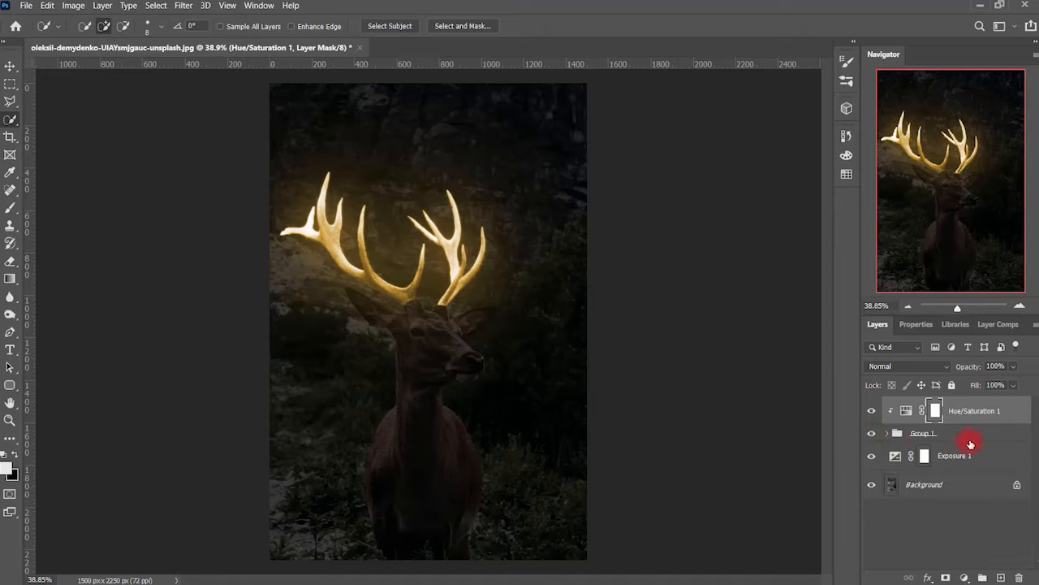
pyautogui.hotkey('ctrl', 'j')
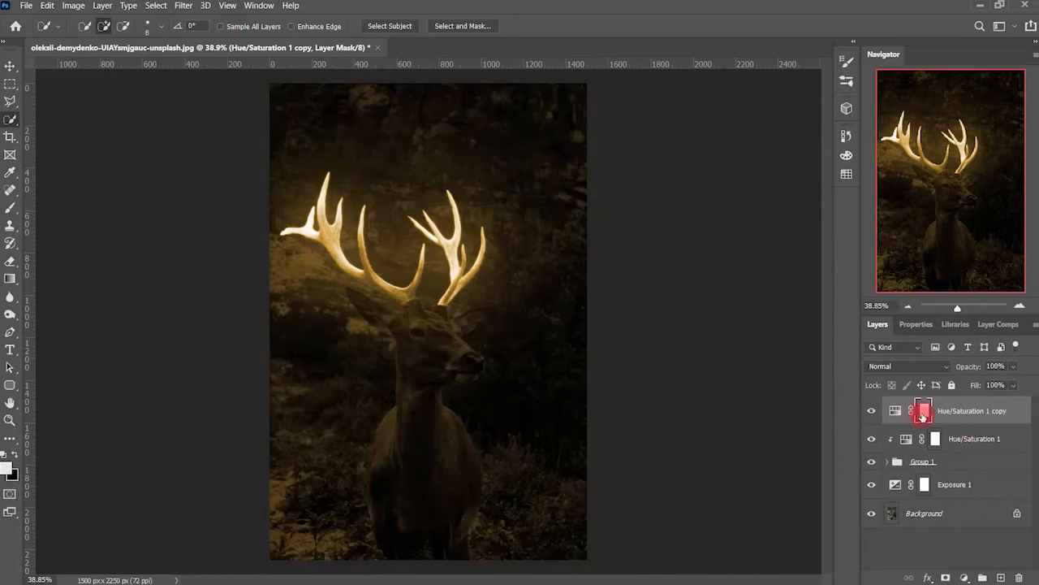
pyautogui.moveTo(922, 410); pyautogui.dragTo(1019, 475)
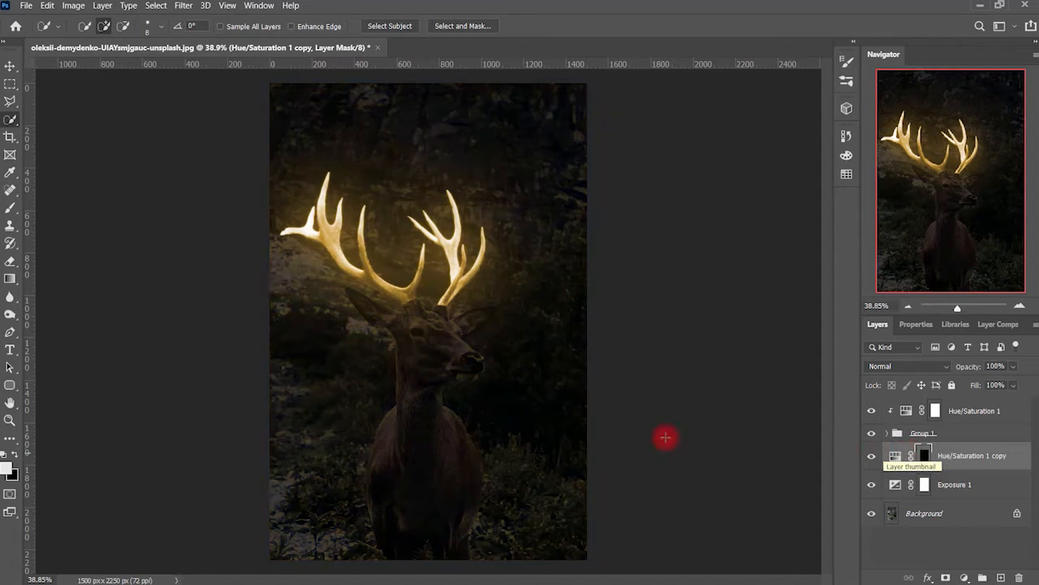
# Step: Set up a Soft Round brush at 401 px, 0% hardness and 48% opacity for painting the mask in white
pyautogui.scroll(5, 446, 316)
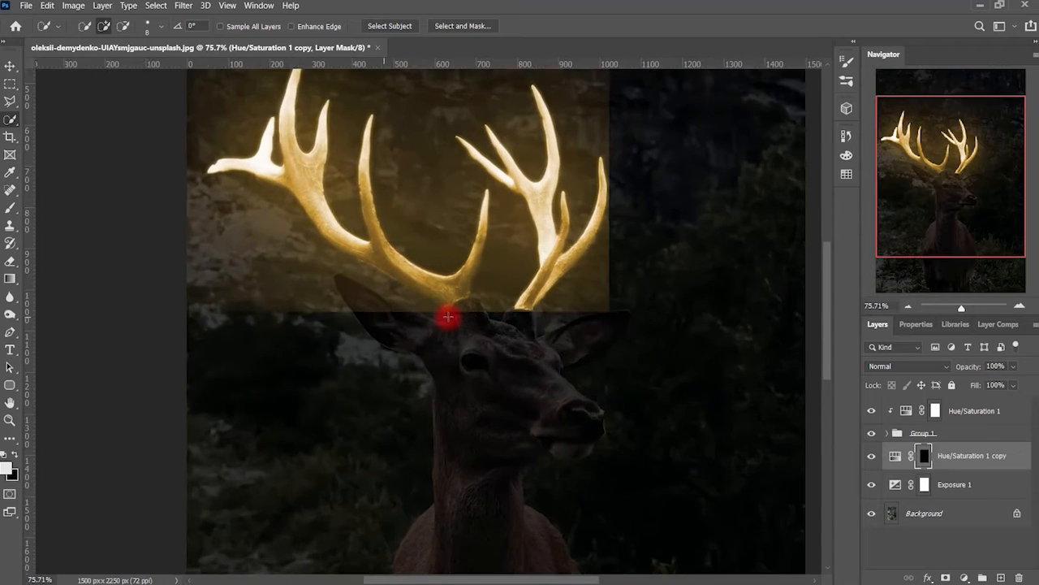
pyautogui.click(8, 206)
pyautogui.click(308, 26)
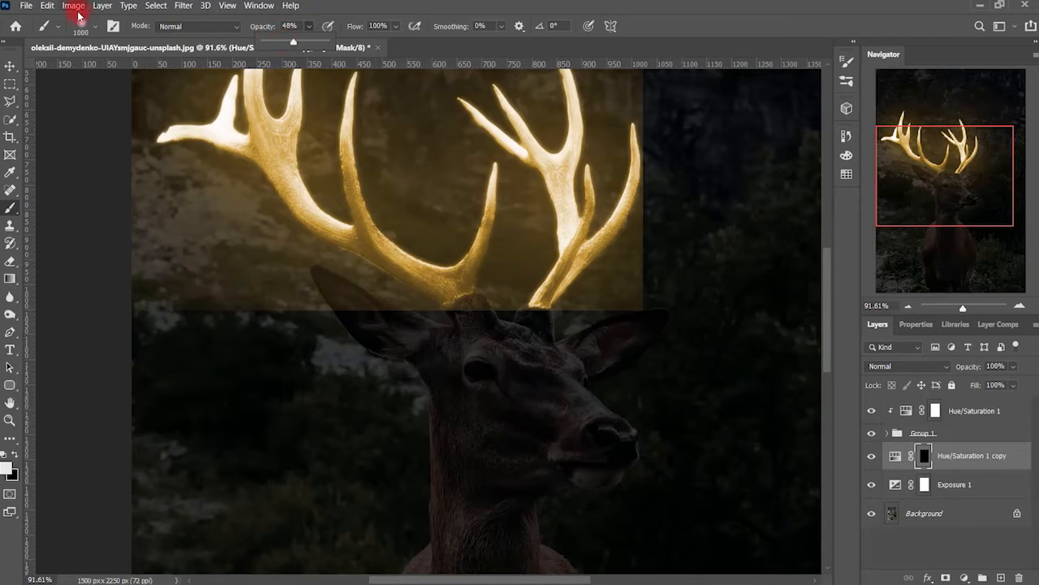
pyautogui.click(97, 30)
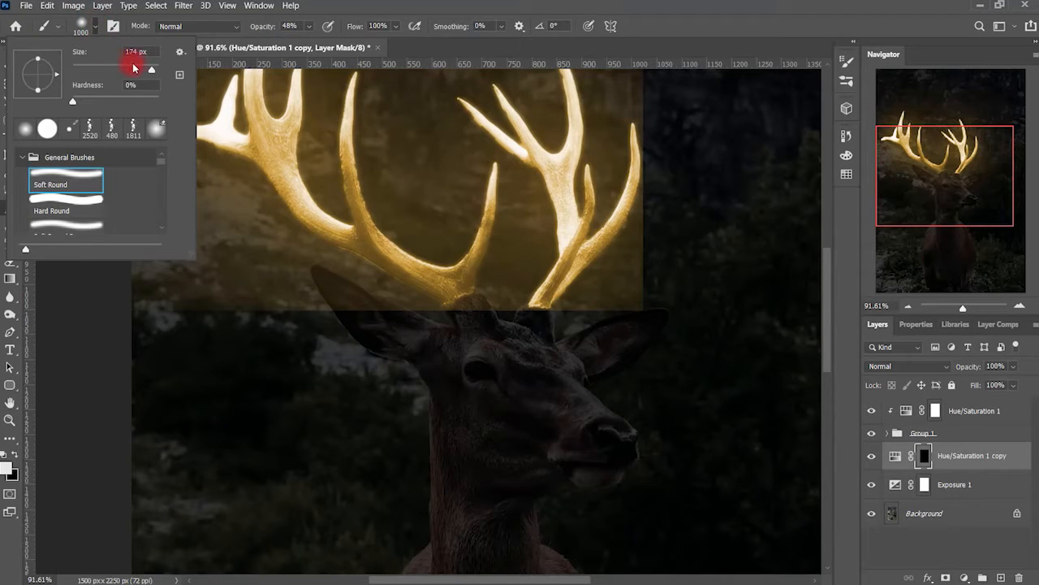
pyautogui.moveTo(134, 67); pyautogui.dragTo(138, 67)
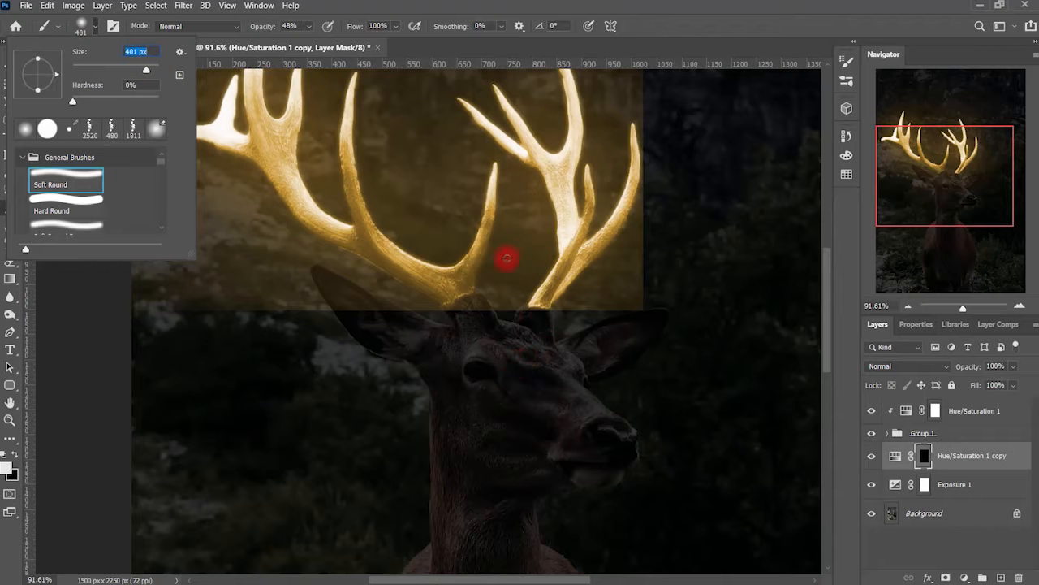
pyautogui.click(544, 8)
# Step: Reduce the brush size to 275 px and paint the golden tint onto the deer's face and ears in the mask
pyautogui.scroll(5, 536, 346)
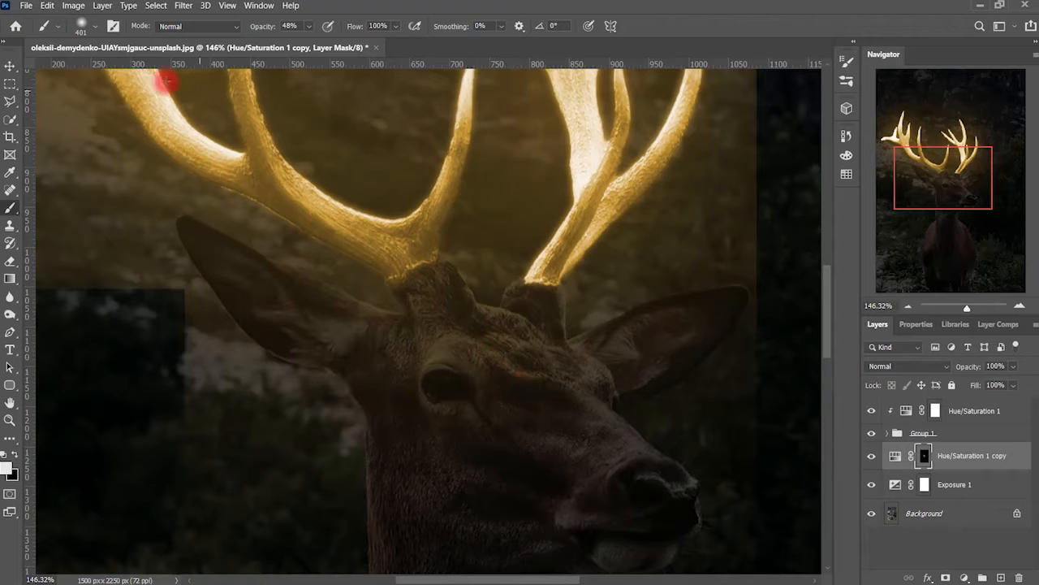
pyautogui.click(96, 29)
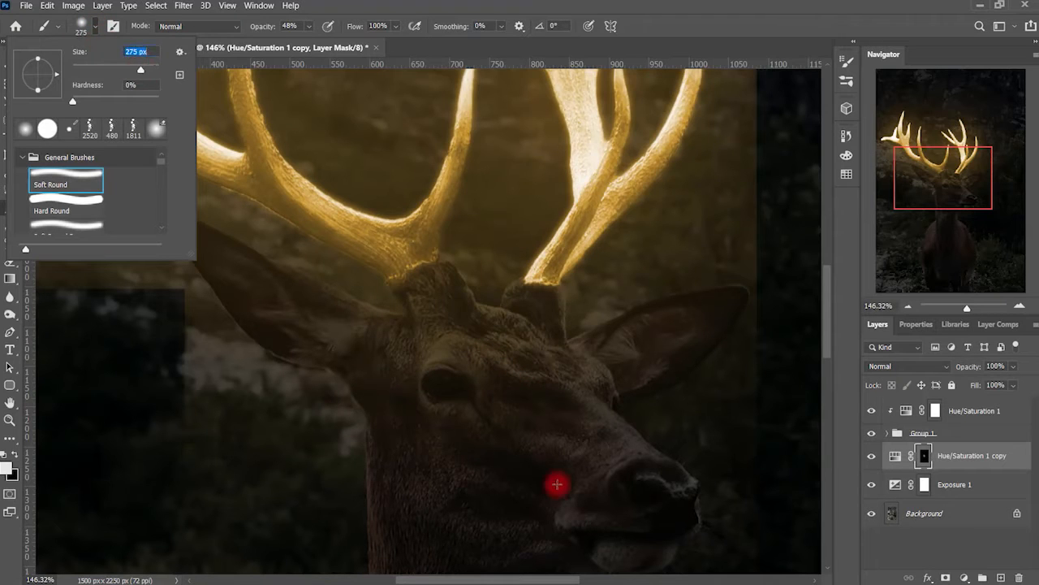
pyautogui.moveTo(491, 420)
pyautogui.mouseDown()
pyautogui.moveTo(539, 471)
pyautogui.moveTo(638, 496)
pyautogui.moveTo(613, 474)
pyautogui.moveTo(608, 524)
pyautogui.moveTo(563, 381)
pyautogui.moveTo(659, 332)
pyautogui.moveTo(427, 309)
pyautogui.moveTo(626, 515)
pyautogui.moveTo(178, 235)
pyautogui.moveTo(282, 295)
pyautogui.moveTo(320, 276)
pyautogui.mouseUp()
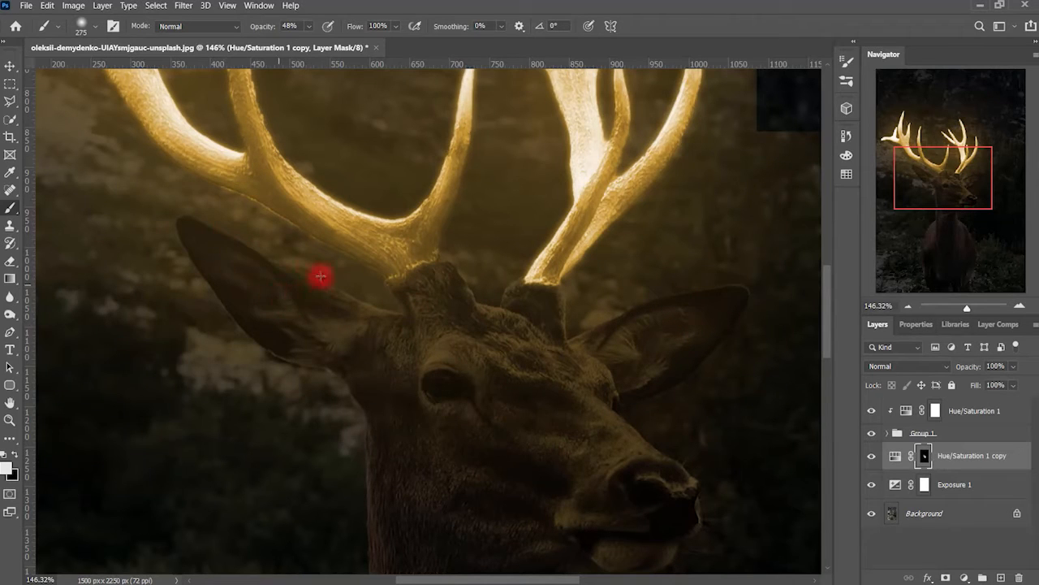
pyautogui.moveTo(586, 454)
pyautogui.mouseDown()
pyautogui.moveTo(513, 330)
pyautogui.moveTo(301, 319)
pyautogui.moveTo(315, 335)
pyautogui.moveTo(299, 390)
pyautogui.moveTo(346, 526)
pyautogui.moveTo(327, 420)
pyautogui.moveTo(361, 536)
pyautogui.moveTo(402, 465)
pyautogui.moveTo(481, 471)
pyautogui.moveTo(528, 392)
pyautogui.moveTo(498, 393)
pyautogui.moveTo(499, 467)
pyautogui.moveTo(507, 431)
pyautogui.moveTo(557, 490)
pyautogui.moveTo(523, 438)
pyautogui.moveTo(595, 544)
pyautogui.moveTo(346, 401)
pyautogui.moveTo(306, 396)
pyautogui.moveTo(266, 498)
pyautogui.moveTo(330, 415)
pyautogui.moveTo(257, 513)
pyautogui.mouseUp()
# Step: Paint the golden tint along the deer's neck and upper body in the Hue/Saturation copy's mask
pyautogui.scroll(-4, 466, 476)
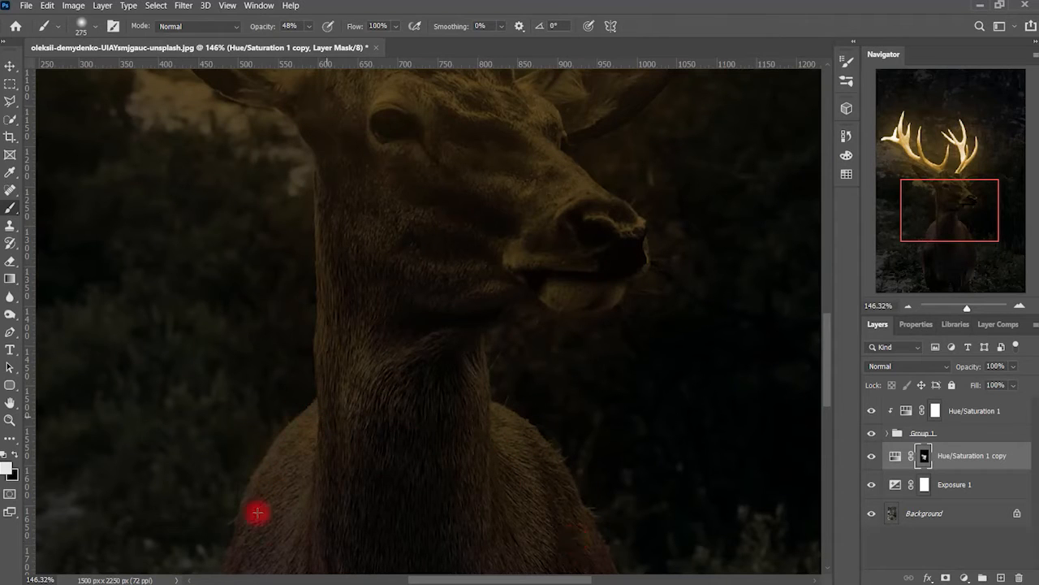
pyautogui.moveTo(325, 339)
pyautogui.mouseDown()
pyautogui.moveTo(321, 204)
pyautogui.moveTo(325, 291)
pyautogui.moveTo(484, 412)
pyautogui.moveTo(484, 426)
pyautogui.moveTo(587, 332)
pyautogui.moveTo(606, 298)
pyautogui.moveTo(591, 492)
pyautogui.moveTo(206, 386)
pyautogui.moveTo(220, 329)
pyautogui.moveTo(186, 458)
pyautogui.moveTo(259, 532)
pyautogui.moveTo(228, 340)
pyautogui.moveTo(221, 525)
pyautogui.moveTo(411, 463)
pyautogui.moveTo(581, 479)
pyautogui.moveTo(580, 489)
pyautogui.moveTo(557, 470)
pyautogui.moveTo(547, 409)
pyautogui.moveTo(498, 520)
pyautogui.moveTo(516, 494)
pyautogui.moveTo(311, 462)
pyautogui.moveTo(301, 475)
pyautogui.moveTo(354, 532)
pyautogui.moveTo(476, 453)
pyautogui.moveTo(465, 442)
pyautogui.moveTo(466, 455)
pyautogui.moveTo(511, 397)
pyautogui.moveTo(510, 263)
pyautogui.moveTo(542, 299)
pyautogui.moveTo(526, 289)
pyautogui.moveTo(533, 310)
pyautogui.moveTo(325, 263)
pyautogui.moveTo(361, 321)
pyautogui.moveTo(323, 272)
pyautogui.moveTo(330, 294)
pyautogui.moveTo(277, 238)
pyautogui.moveTo(226, 213)
pyautogui.moveTo(253, 202)
pyautogui.moveTo(354, 279)
pyautogui.moveTo(368, 310)
pyautogui.moveTo(390, 309)
pyautogui.moveTo(383, 287)
pyautogui.moveTo(396, 260)
pyautogui.moveTo(267, 245)
pyautogui.moveTo(231, 228)
pyautogui.moveTo(244, 232)
pyautogui.moveTo(282, 173)
pyautogui.moveTo(539, 263)
pyautogui.moveTo(561, 251)
pyautogui.moveTo(561, 307)
pyautogui.moveTo(530, 347)
pyautogui.mouseUp()
pyautogui.scroll(-4, 482, 415)
pyautogui.scroll(-4, 482, 425)
pyautogui.scroll(-3, 408, 463)
pyautogui.scroll(-3, 579, 490)
pyautogui.scroll(-3, 466, 441)
pyautogui.scroll(3, 520, 360)
pyautogui.scroll(3, 371, 251)
pyautogui.scroll(-6, 463, 375)
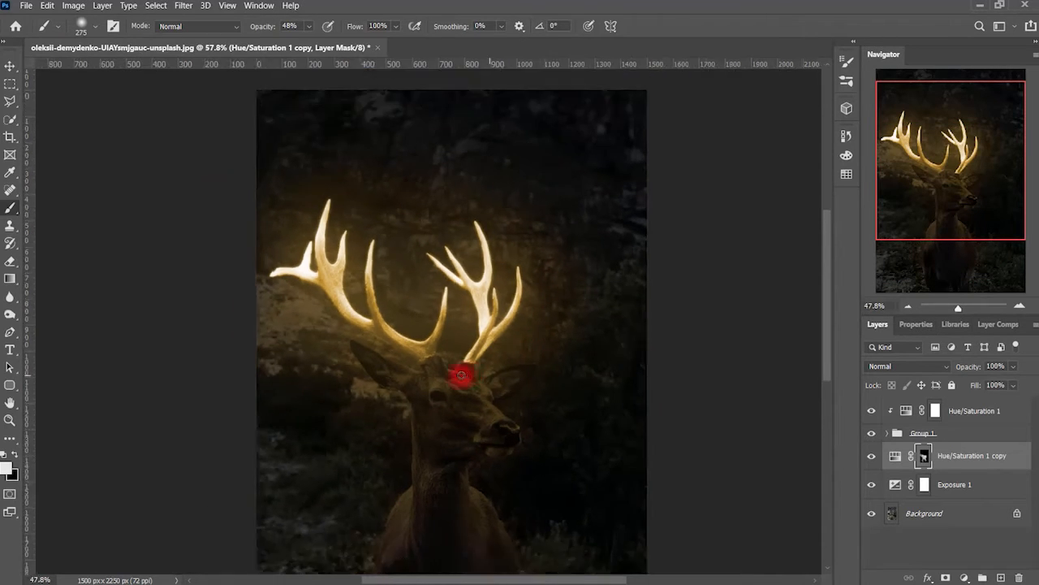
pyautogui.scroll(2, 357, 339)
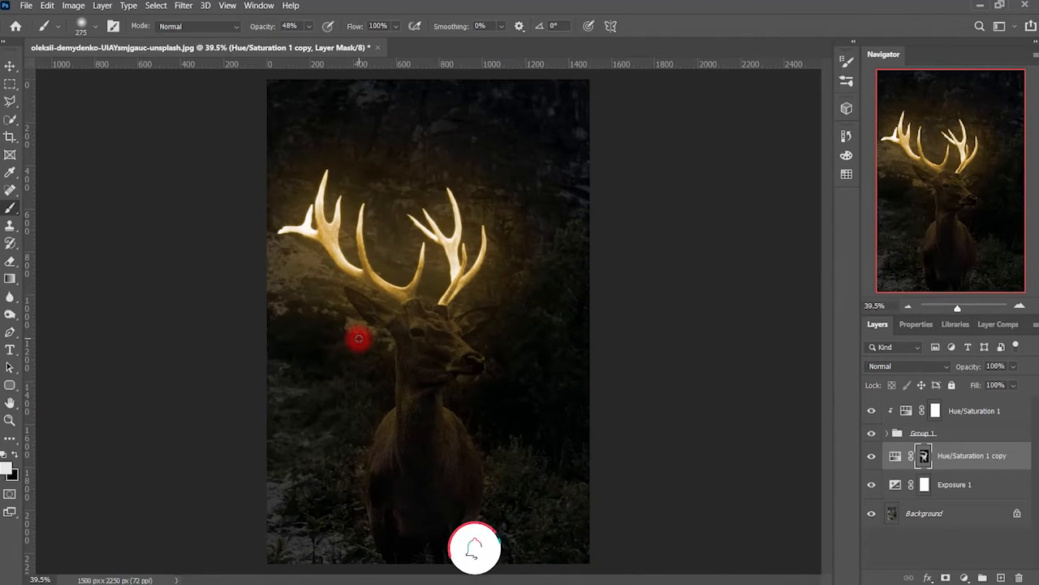
# Step: Add a new empty layer directly above the Exposure 1 adjustment
pyautogui.click(952, 512)
pyautogui.click(974, 492)
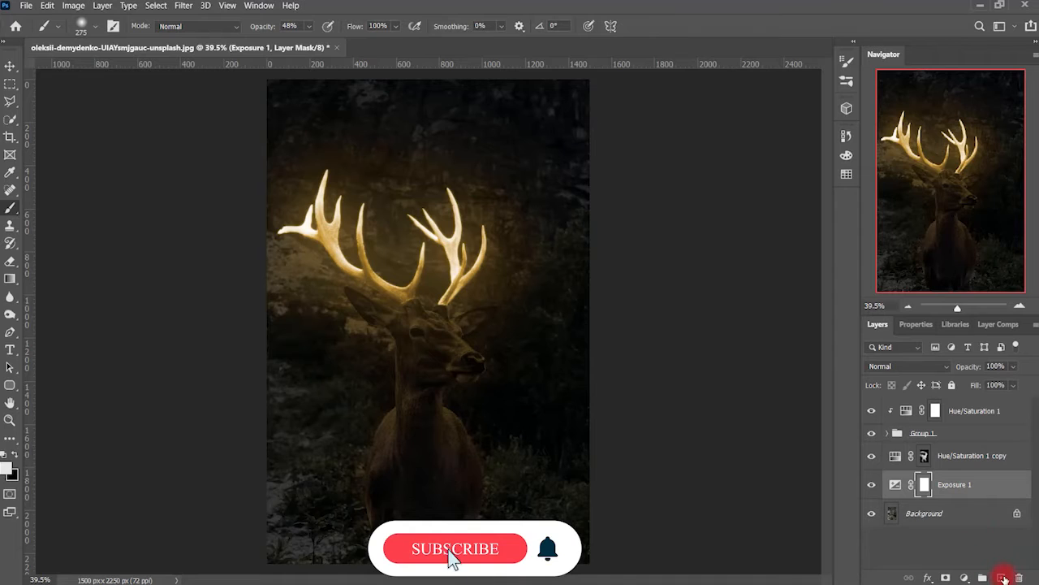
pyautogui.click(1001, 577)
# Step: Set the Soft Round brush to 1000 px and raise its opacity to 87%
pyautogui.click(91, 26)
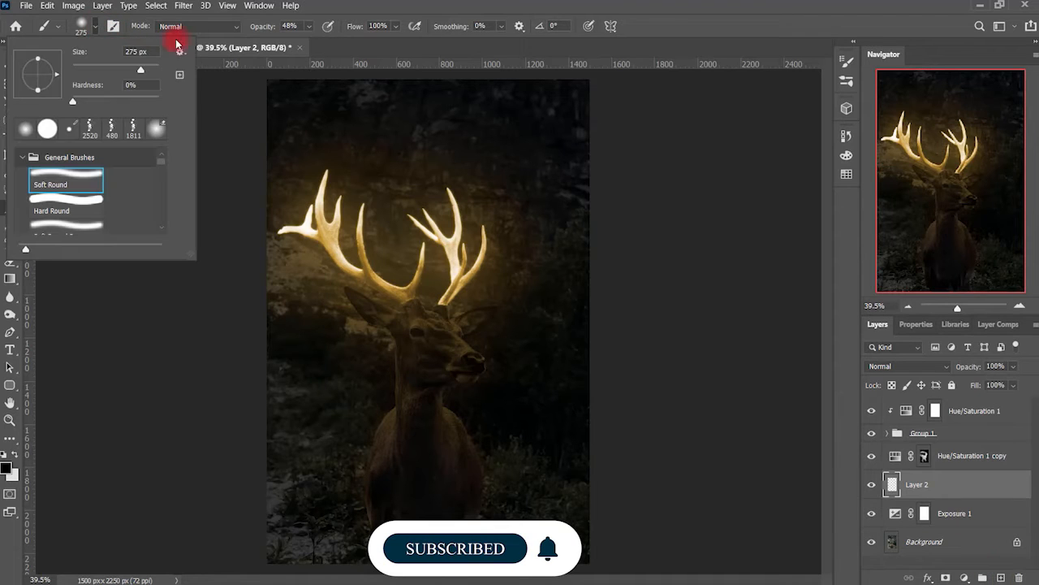
pyautogui.write('1000')
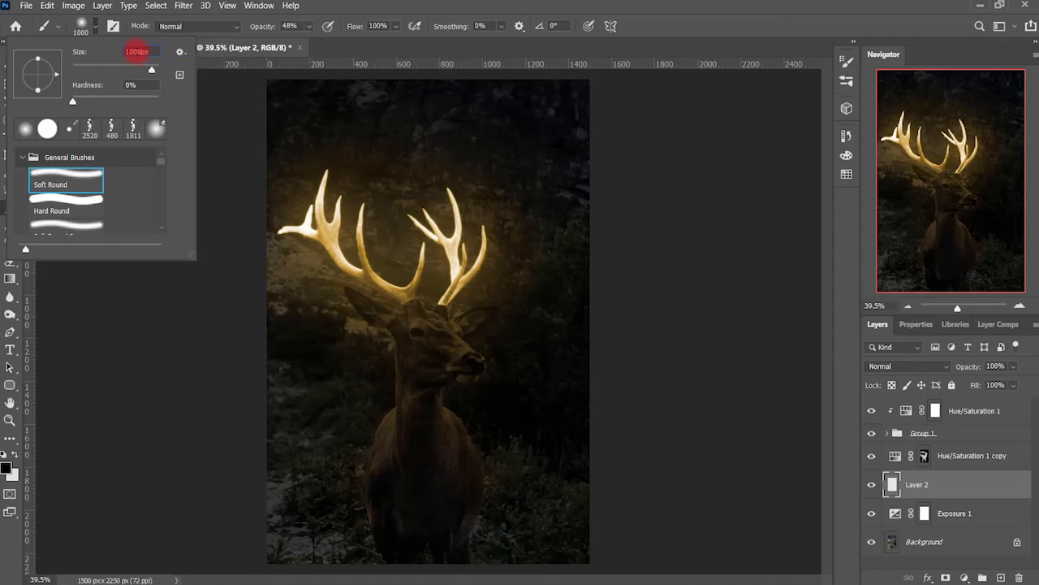
pyautogui.press('Return')
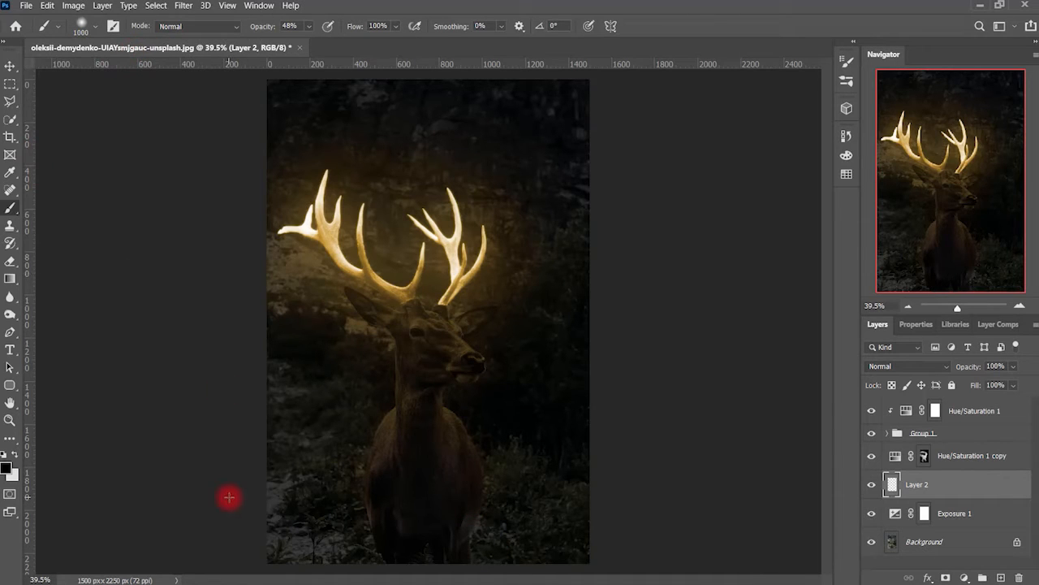
pyautogui.click(308, 27)
pyautogui.moveTo(315, 41); pyautogui.dragTo(332, 46)
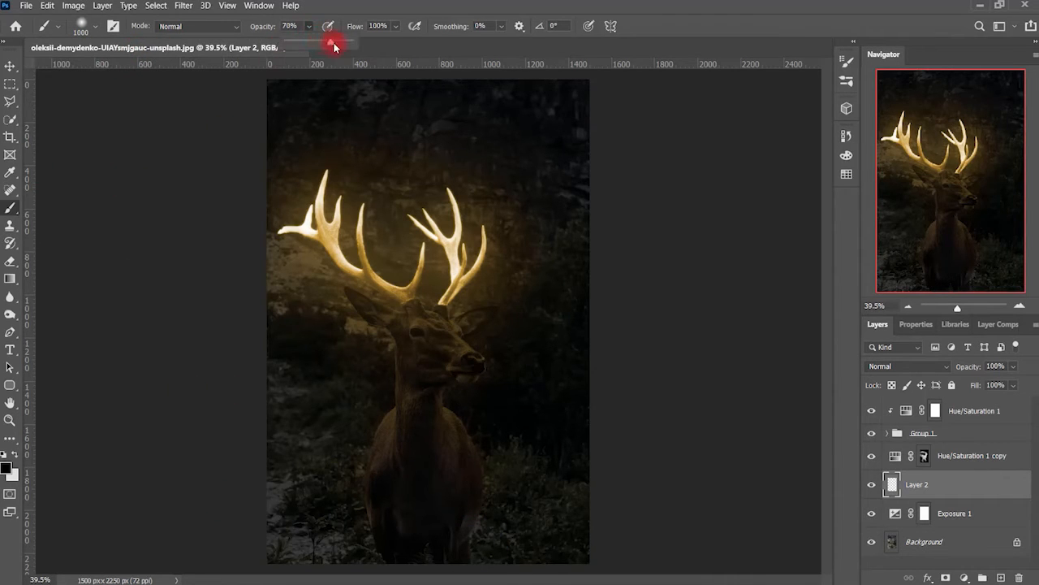
# Step: Paint soft black over the lower part and side edges of the picture on the new layer
pyautogui.moveTo(202, 471)
pyautogui.mouseDown()
pyautogui.moveTo(244, 548)
pyautogui.moveTo(682, 511)
pyautogui.moveTo(626, 540)
pyautogui.mouseUp()
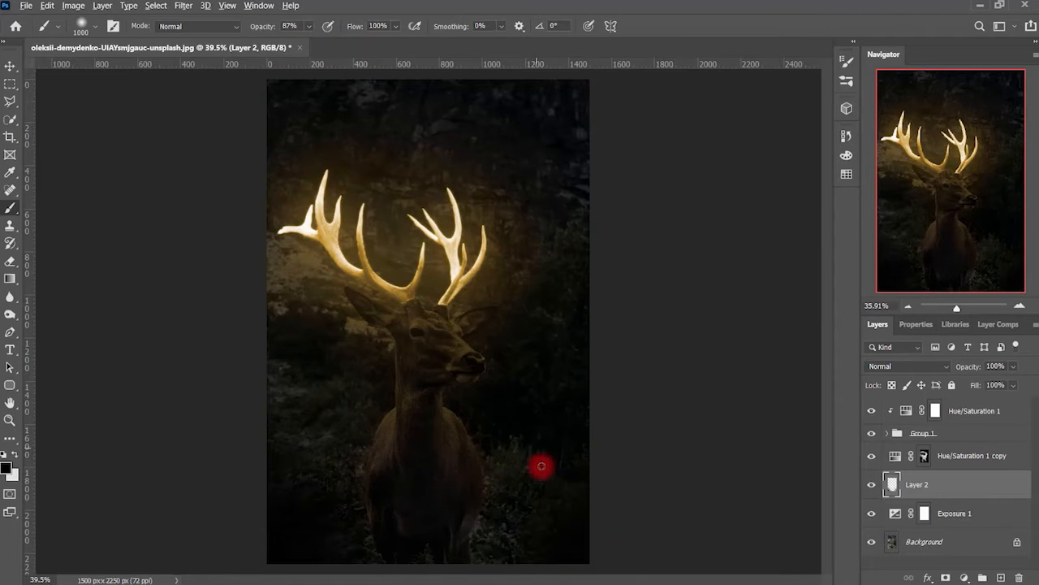
pyautogui.scroll(-2, 541, 466)
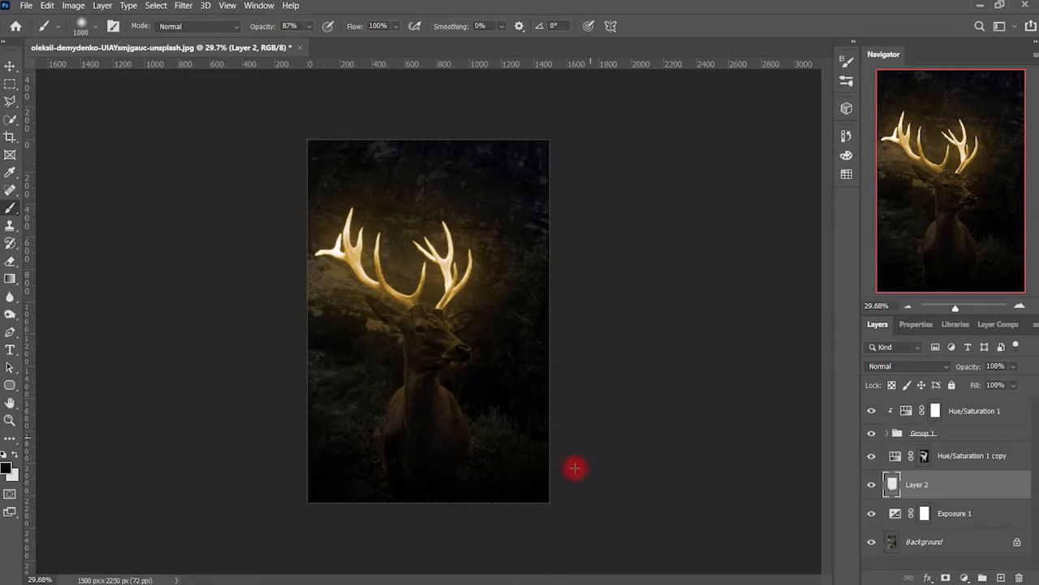
pyautogui.moveTo(260, 367); pyautogui.dragTo(272, 365)
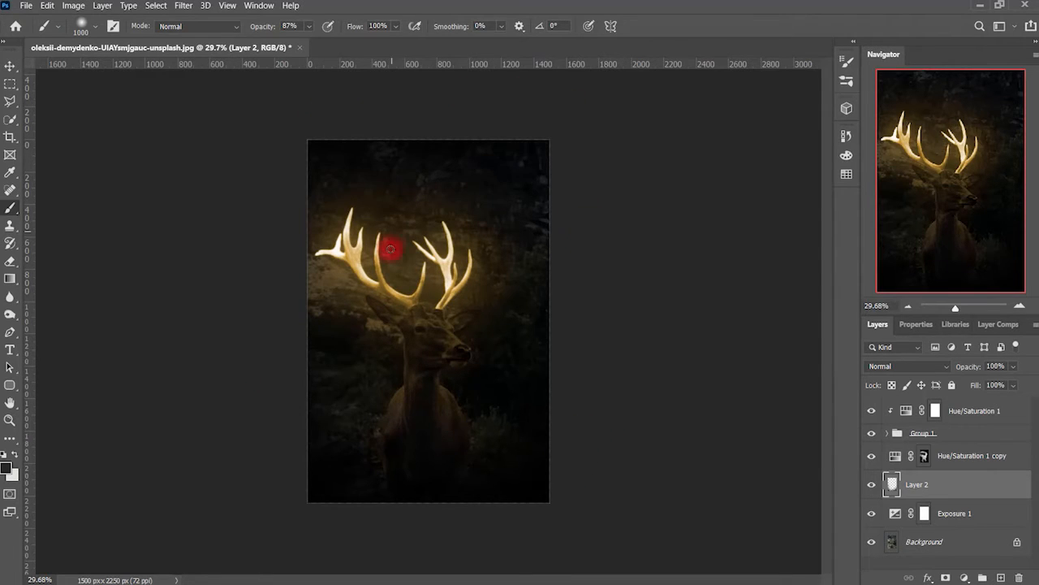
pyautogui.scroll(2, 394, 243)
pyautogui.scroll(-1, 421, 352)
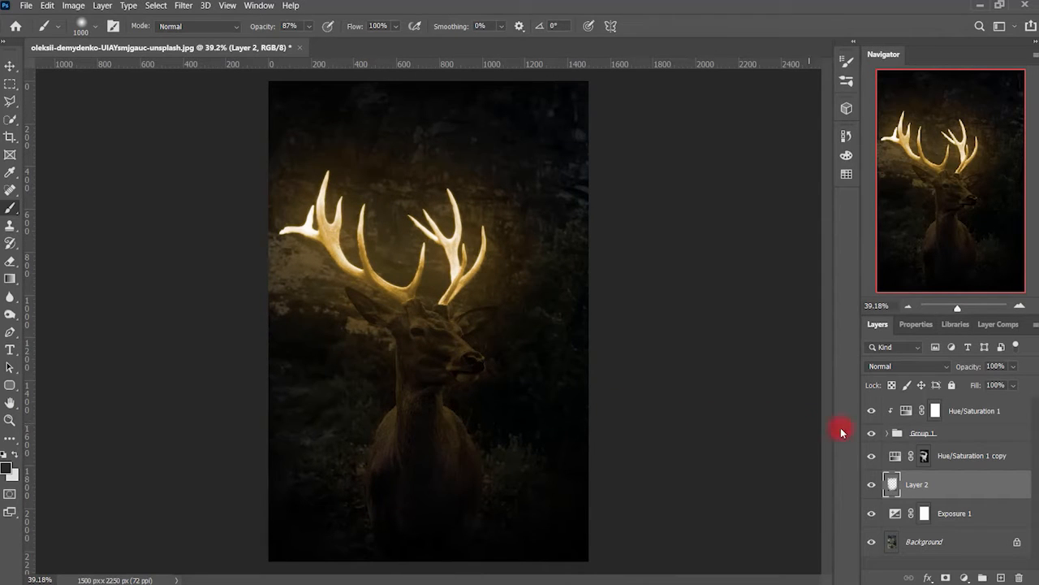
# Step: Add an Inner Shadow effect to the antler group and give it a dark golden-brown color
pyautogui.click(973, 434)
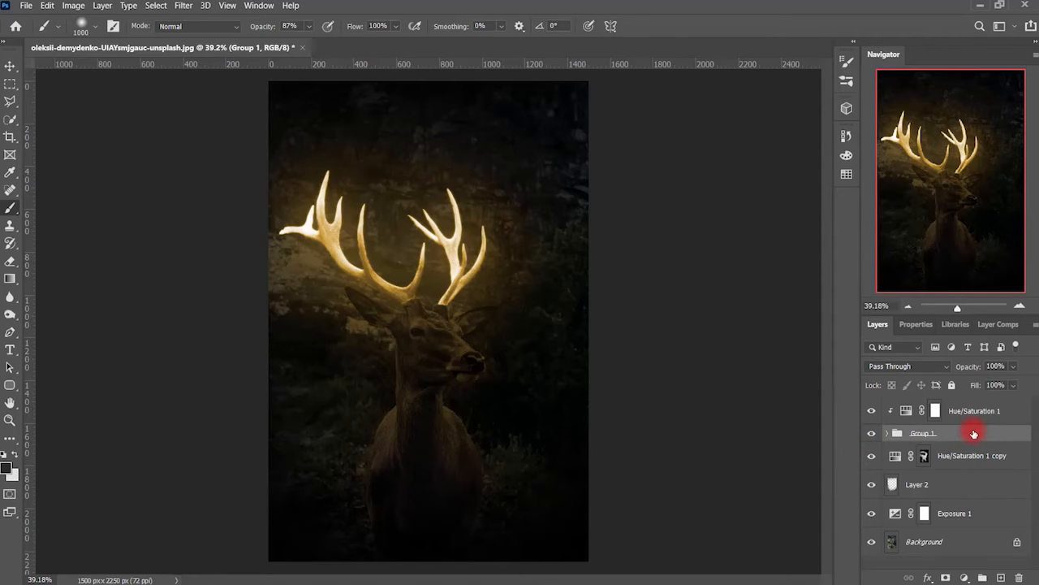
pyautogui.doubleClick(973, 434)
pyautogui.click(558, 361)
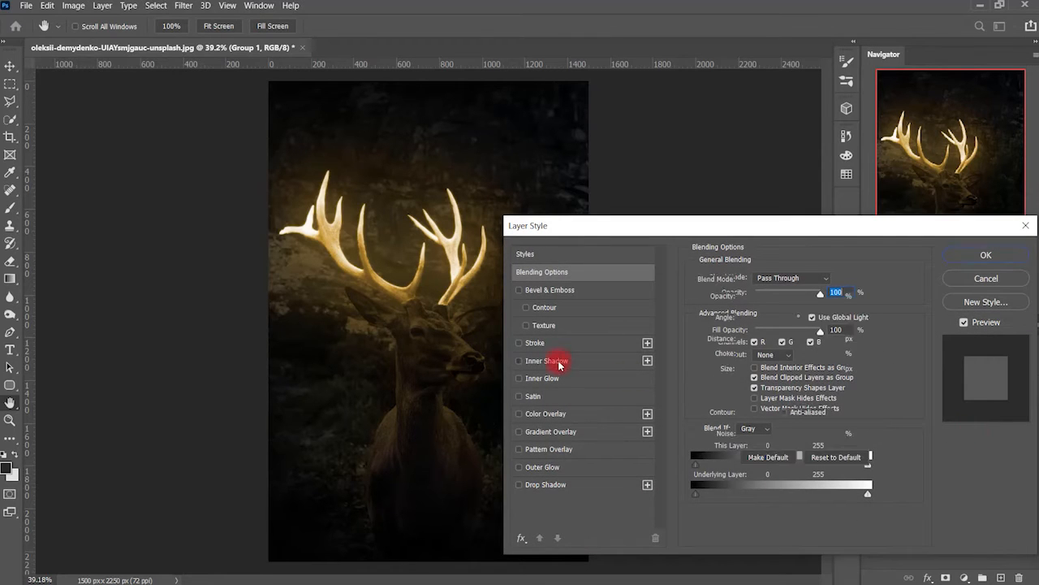
pyautogui.click(833, 279)
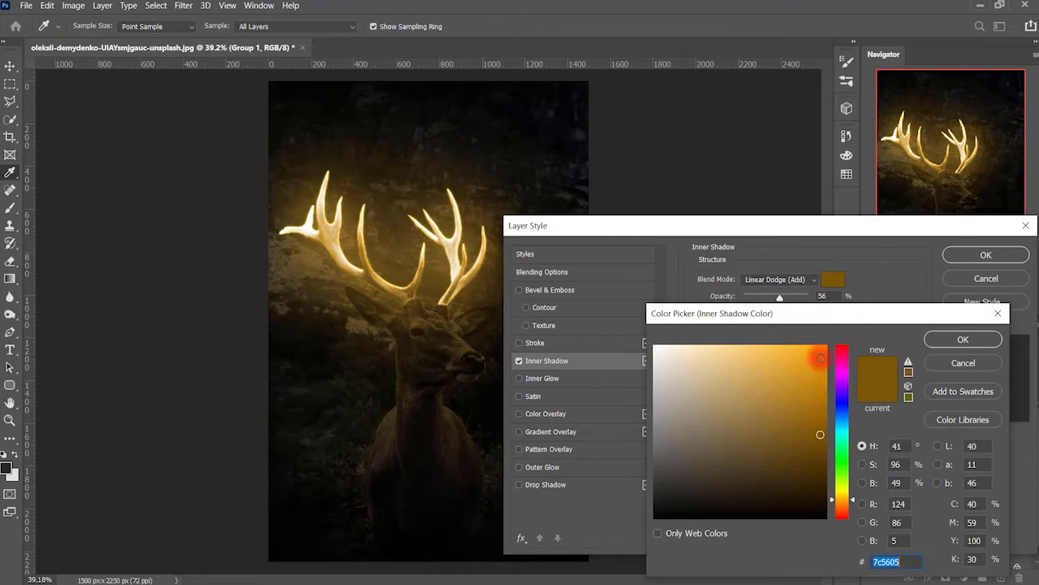
pyautogui.moveTo(812, 360); pyautogui.dragTo(814, 462)
pyautogui.click(963, 340)
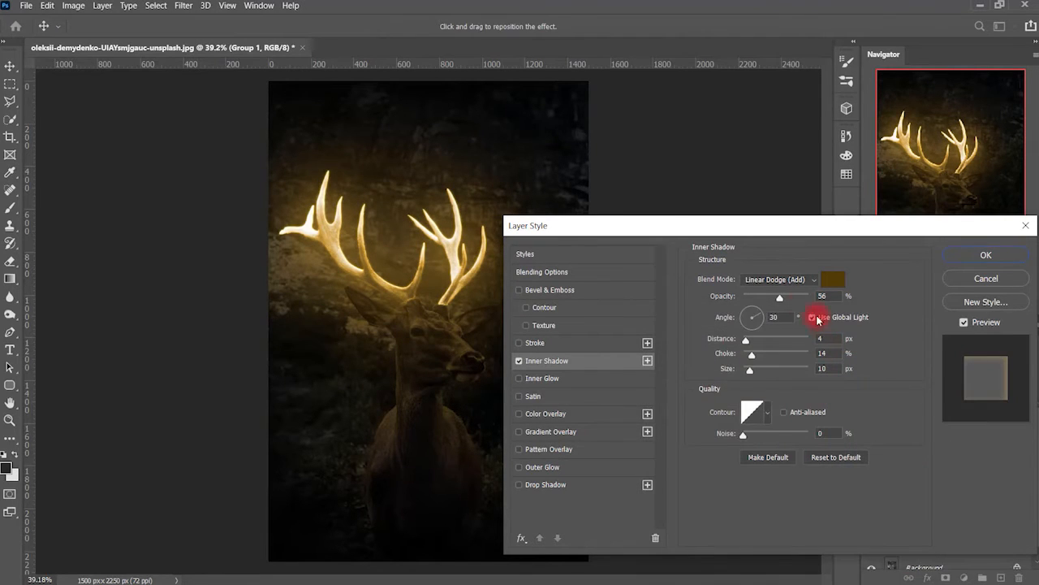
# Step: Set the inner shadow's distance to 10 px, choke to 10% and size to 10 px in Linear Dodge (Add) mode, and apply it
pyautogui.click(787, 279)
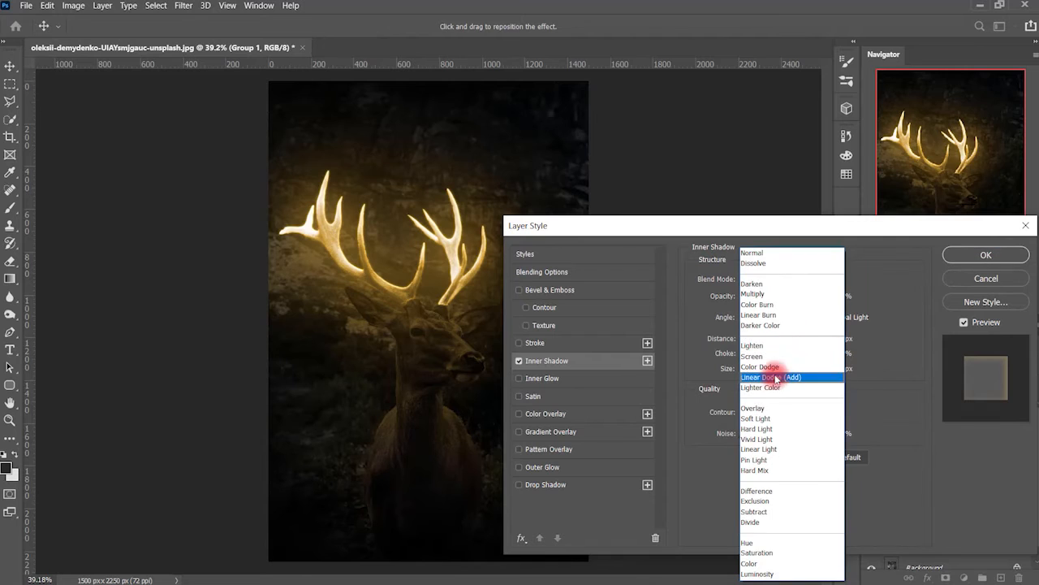
pyautogui.click(768, 345)
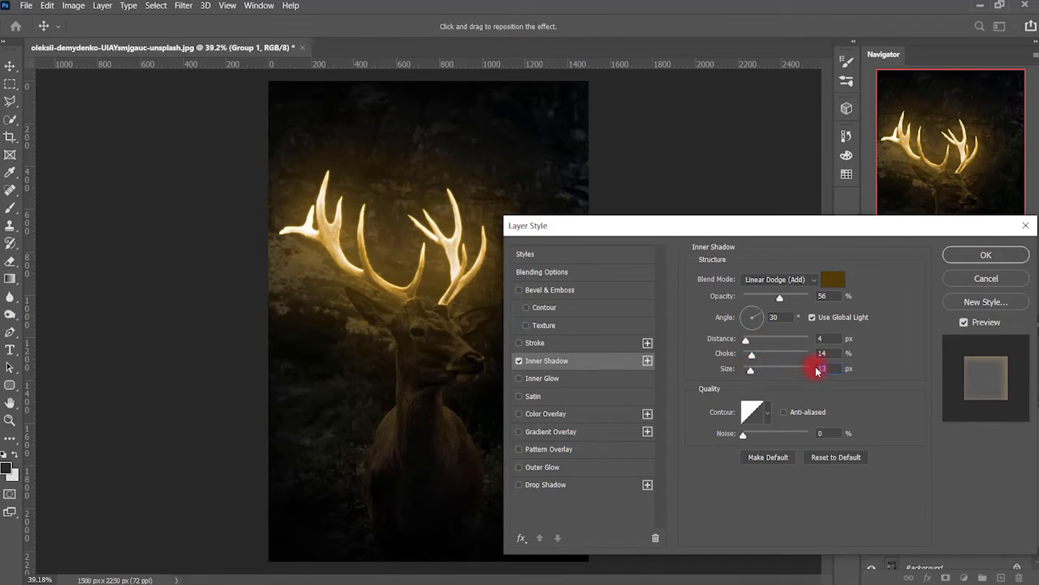
pyautogui.scroll(-3, 818, 371)
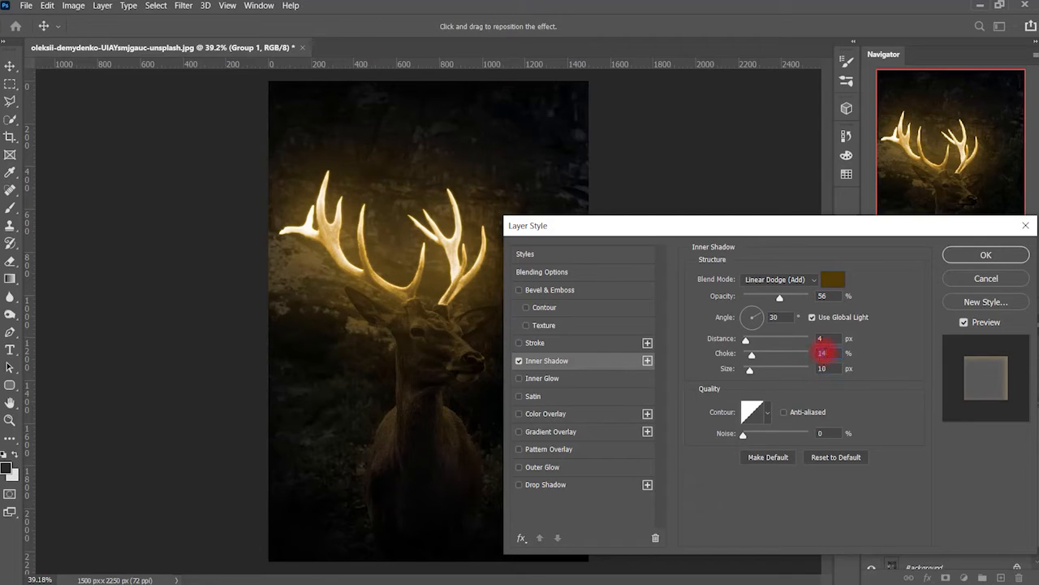
pyautogui.scroll(-4, 822, 352)
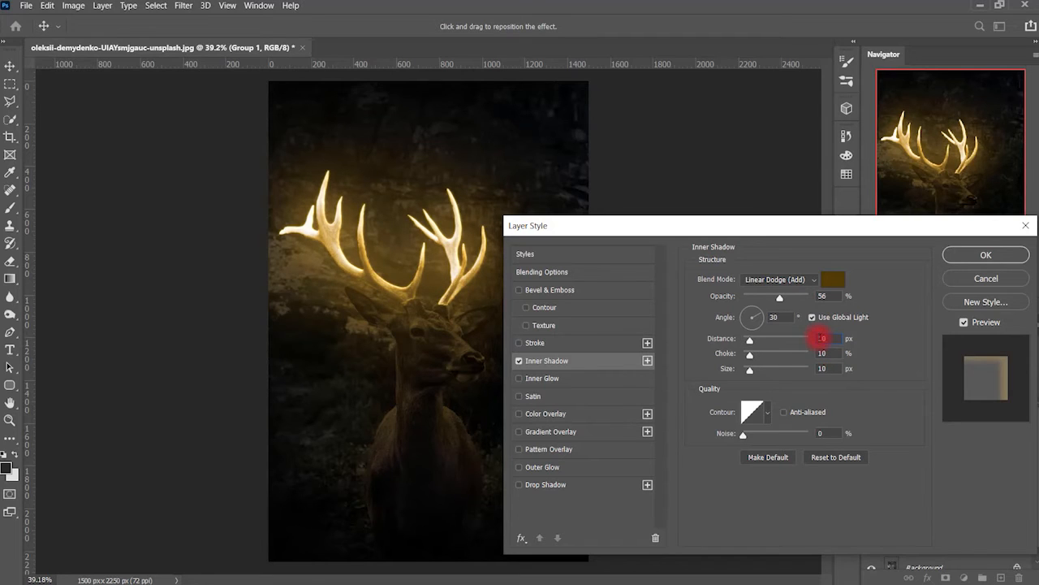
pyautogui.press('Return')
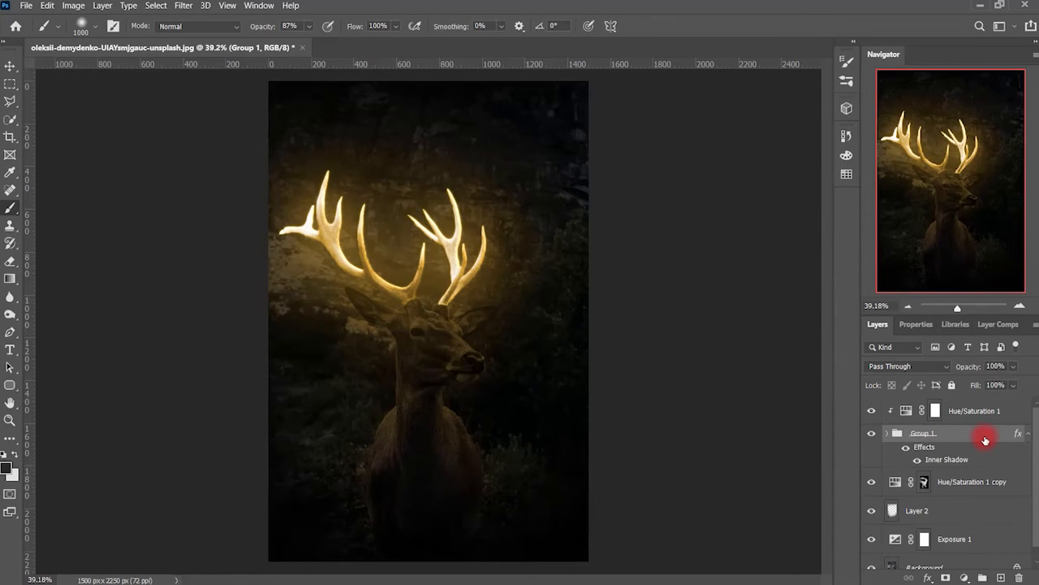
# Step: Reopen the antler group's Inner Shadow and change its color to the brighter golden brown 805a09
pyautogui.doubleClick(985, 440)
pyautogui.click(587, 362)
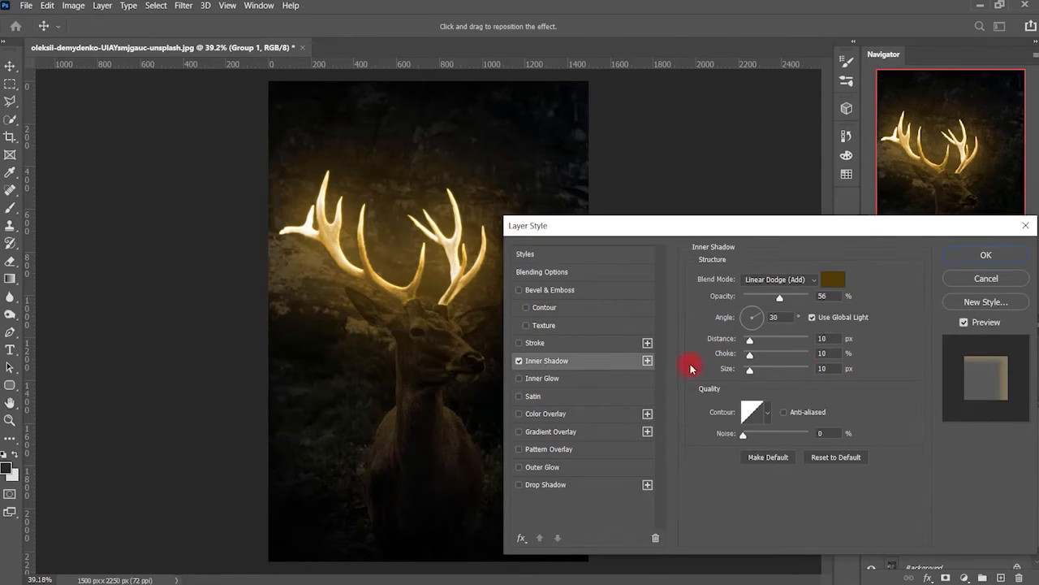
pyautogui.click(841, 279)
pyautogui.moveTo(808, 445); pyautogui.dragTo(761, 436)
pyautogui.write('cccccc')
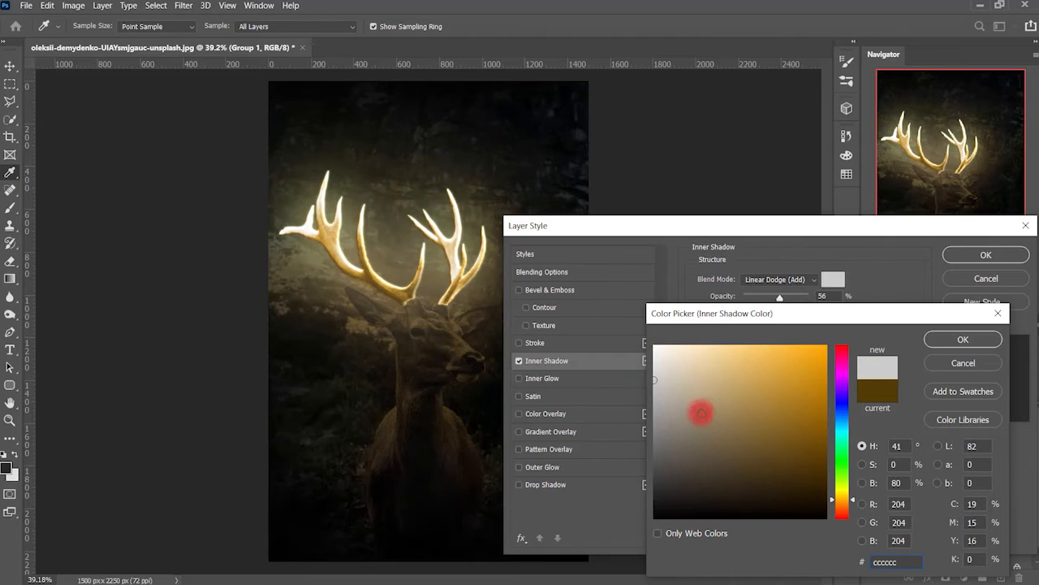
pyautogui.moveTo(696, 411); pyautogui.dragTo(812, 429)
pyautogui.click(817, 439)
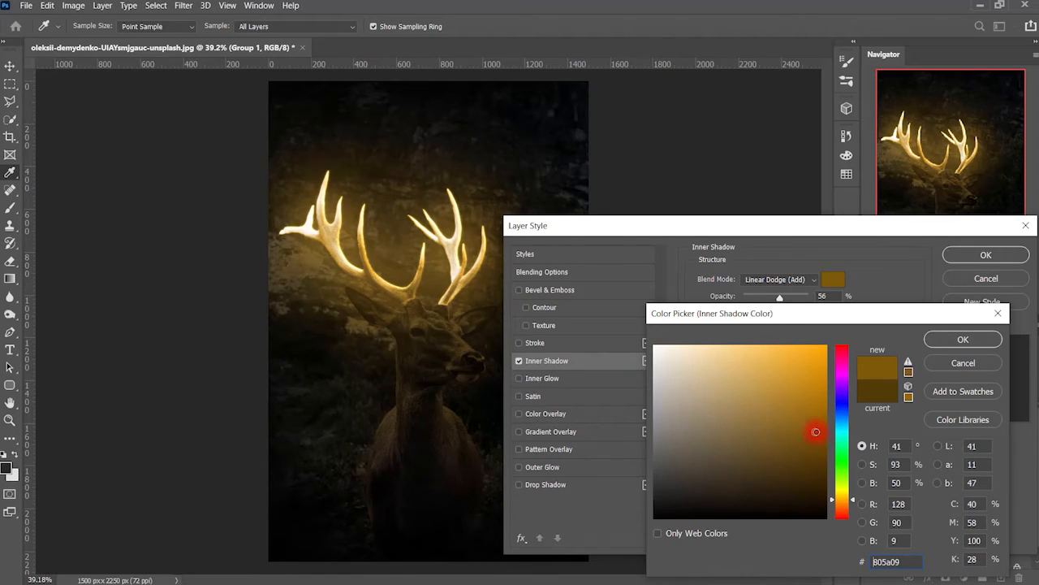
pyautogui.click(958, 339)
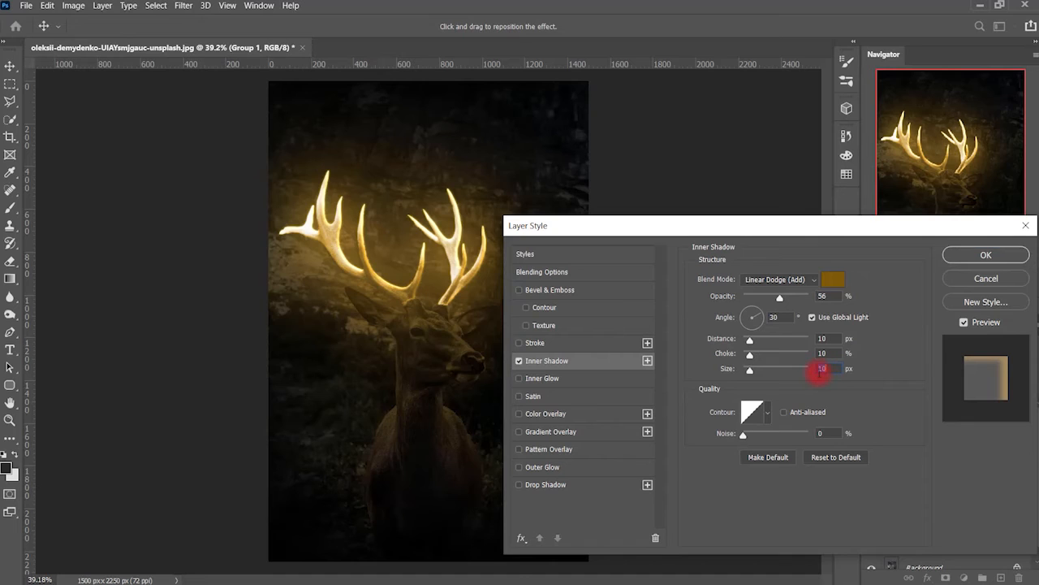
# Step: Set the inner shadow's size to 15 px and choke to 20%, and apply the layer style
pyautogui.write('20')
pyautogui.write('15')
pyautogui.click(821, 369)
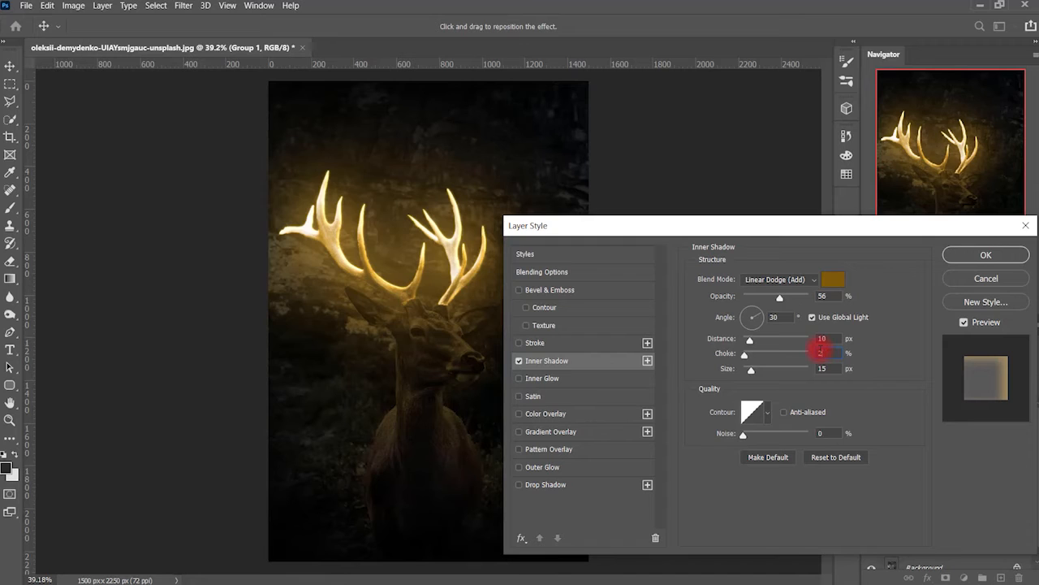
pyautogui.write('20')
pyautogui.press('Return')
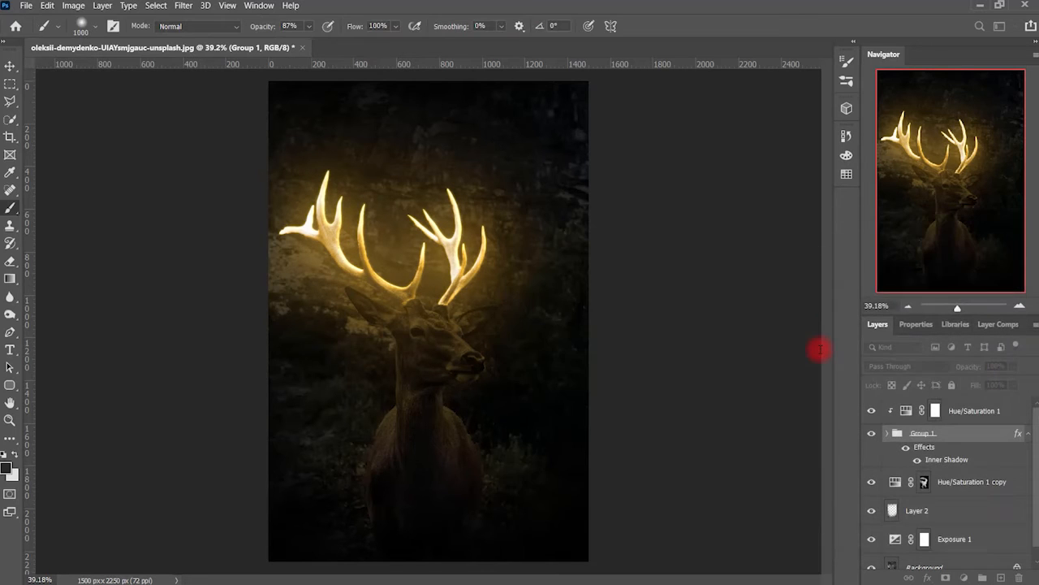
# Step: Try a Color Balance adjustment above the Hue/Saturation 1 layer and delete it
pyautogui.click(10, 65)
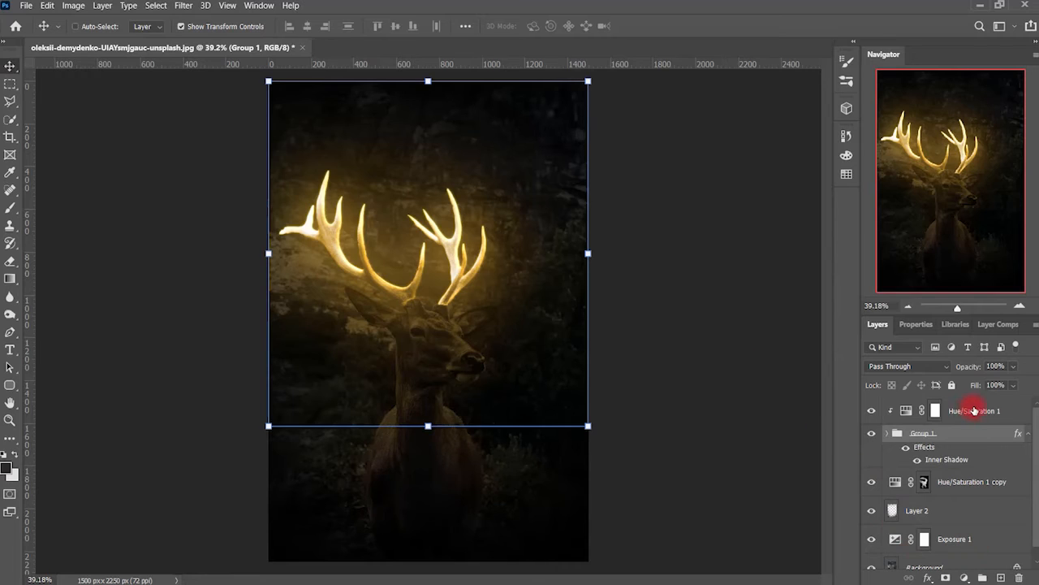
pyautogui.click(1019, 411)
pyautogui.click(964, 577)
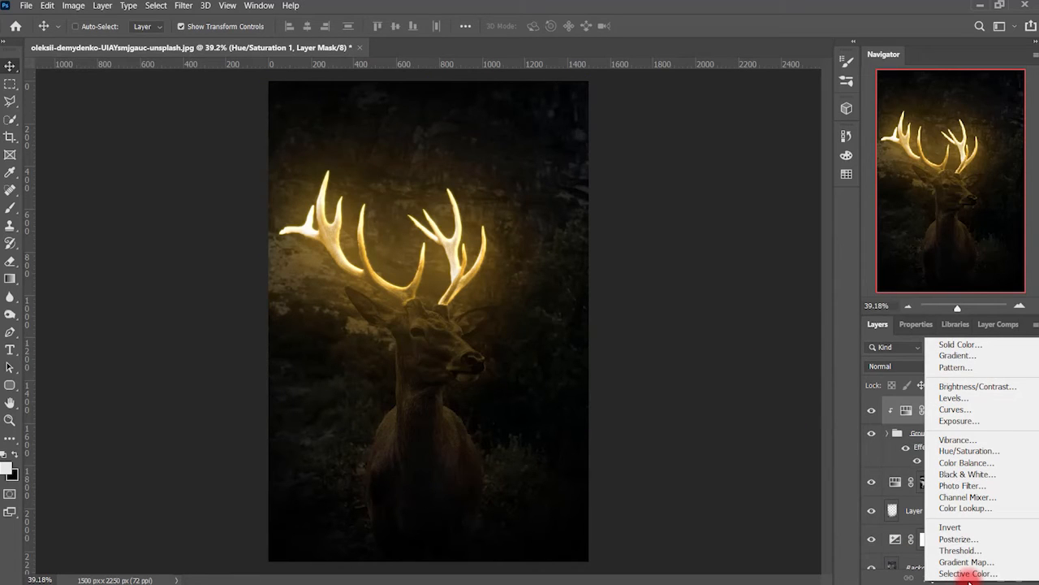
pyautogui.click(968, 462)
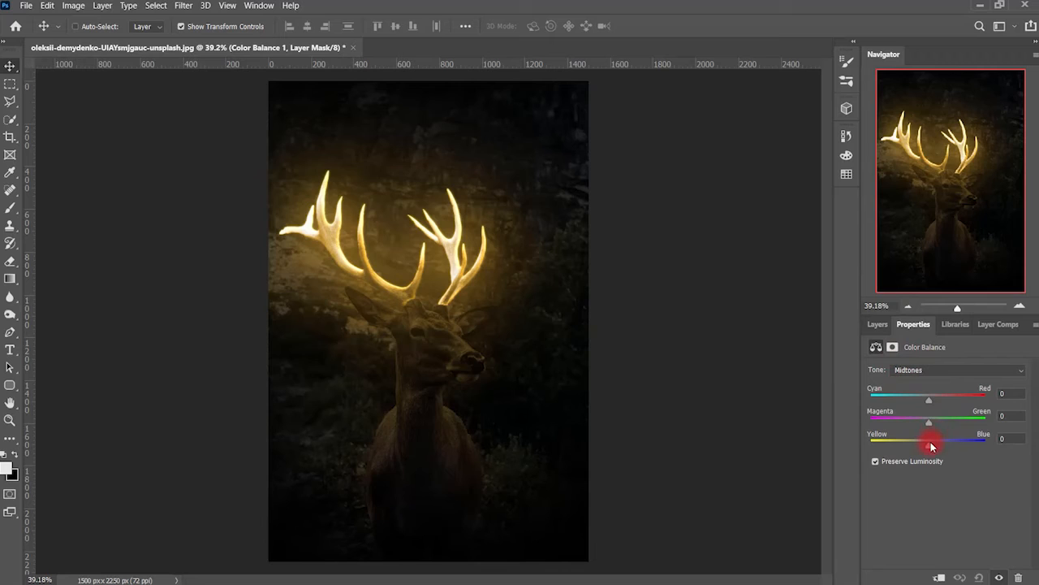
pyautogui.moveTo(930, 441); pyautogui.dragTo(926, 443)
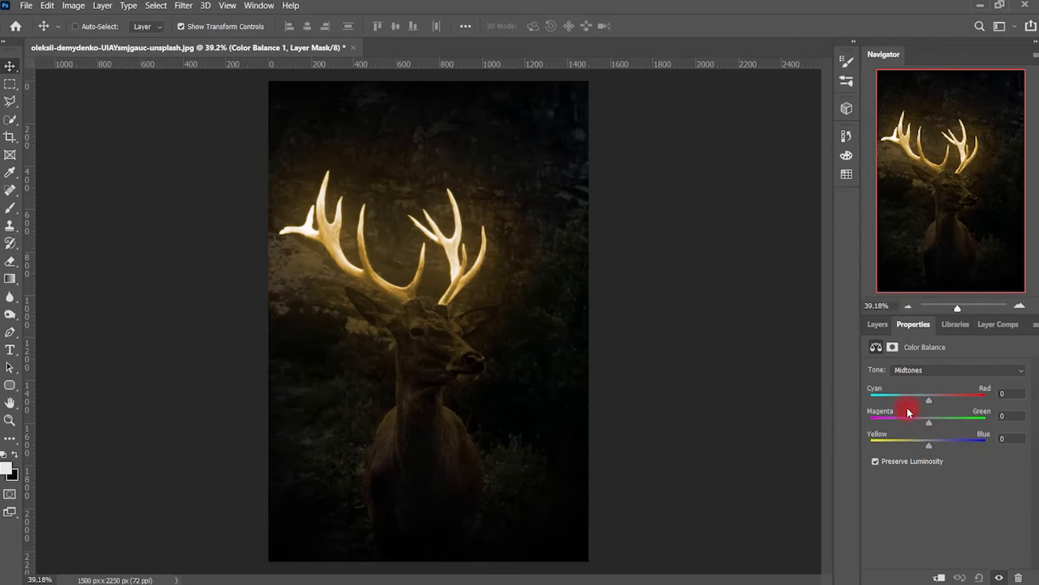
pyautogui.click(881, 326)
pyautogui.press('Delete')
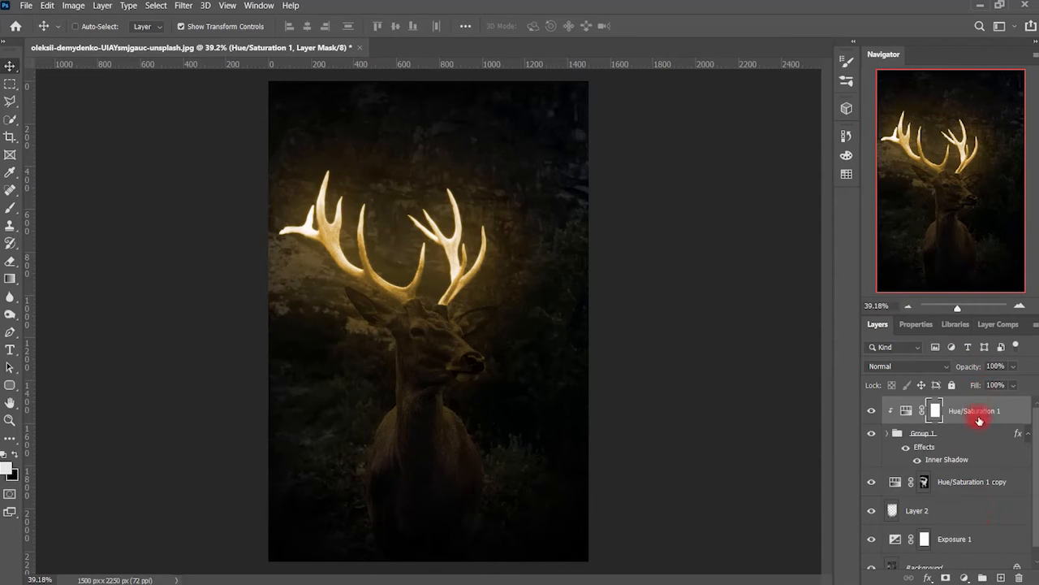
# Step: Add a Photo Filter above Hue/Saturation 1 using its orange color at 53% density, and compare the image with and without it
pyautogui.click(946, 579)
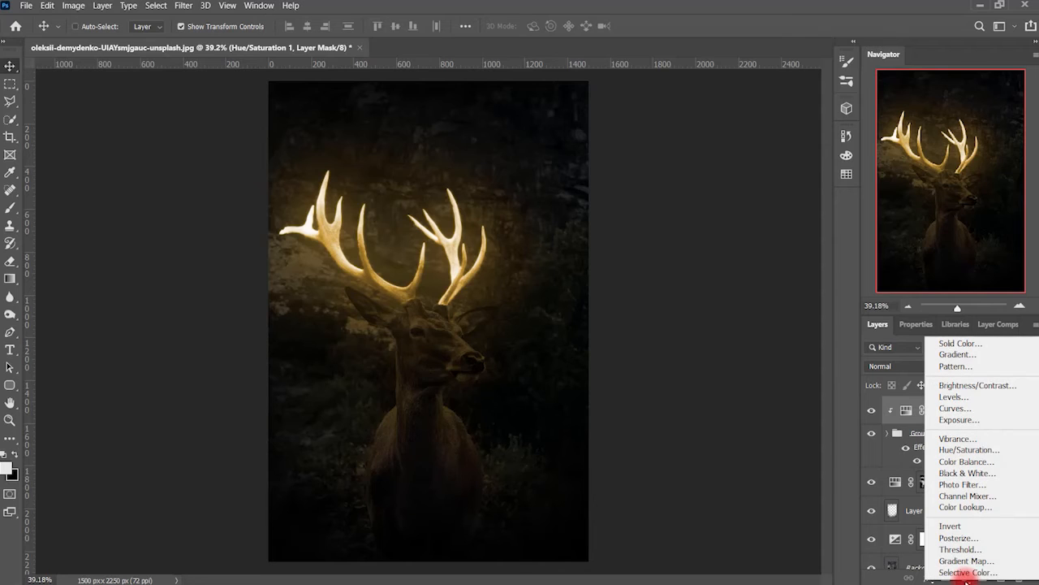
pyautogui.click(998, 484)
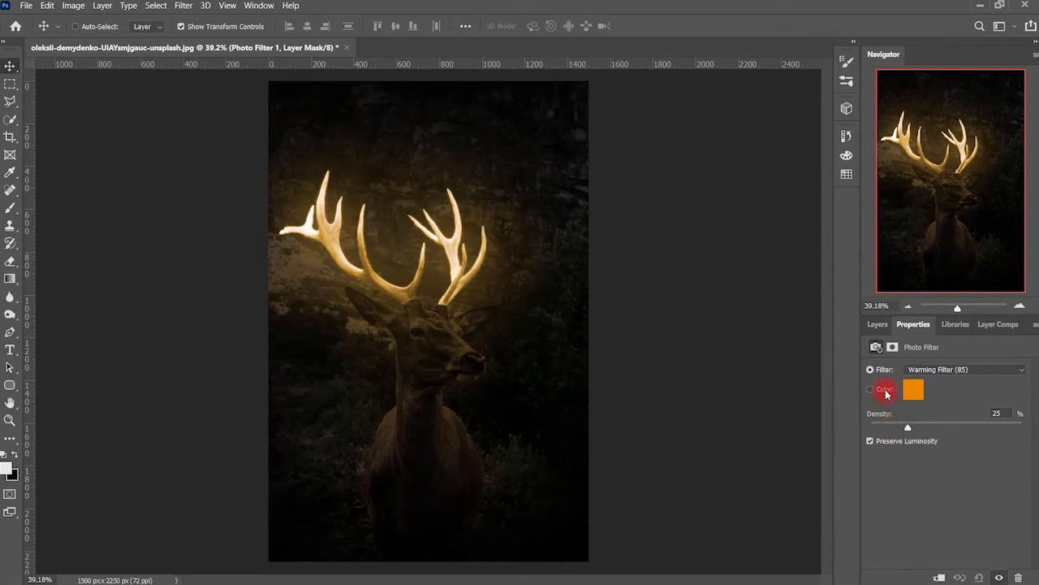
pyautogui.click(884, 390)
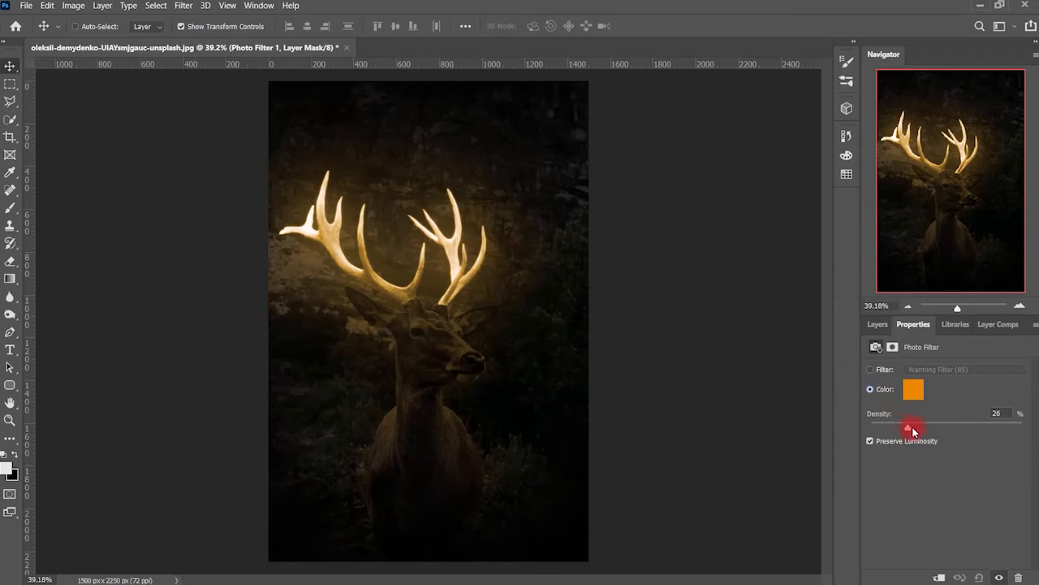
pyautogui.moveTo(913, 430); pyautogui.dragTo(952, 431)
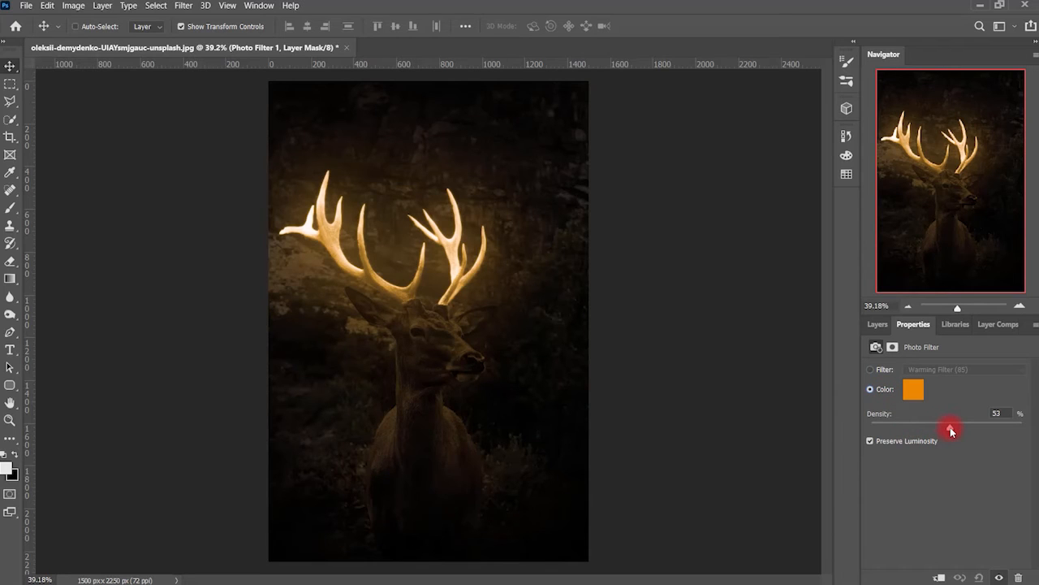
pyautogui.click(878, 324)
pyautogui.click(872, 410)
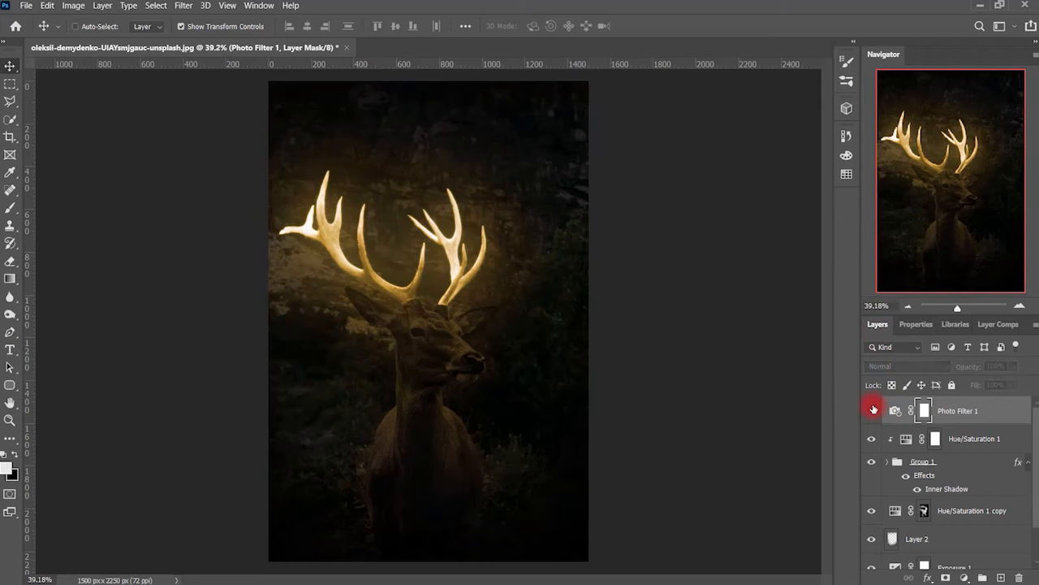
pyautogui.click(872, 410)
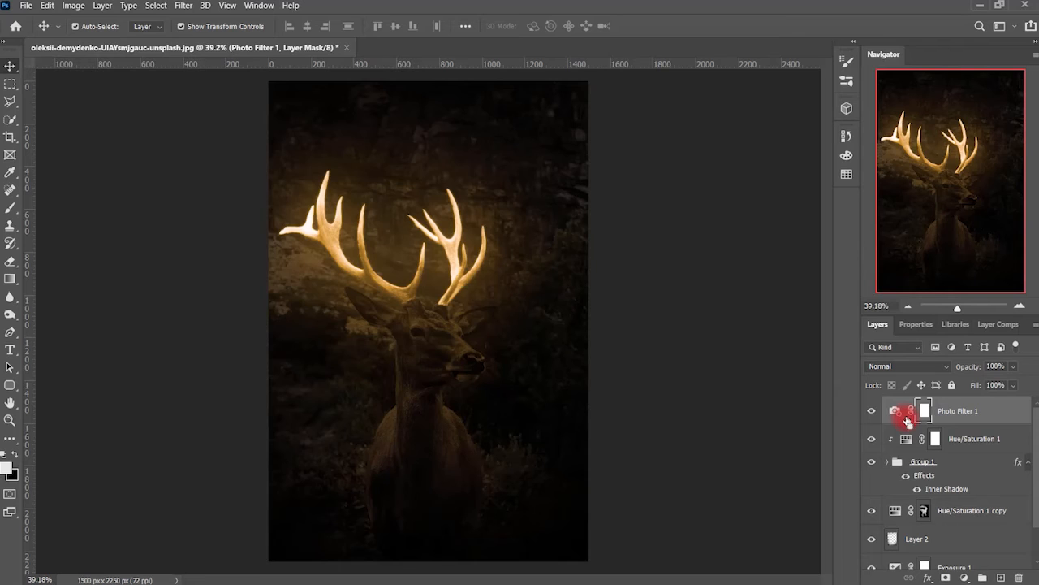
# Step: Stamp all visible layers into a new top layer and, in the Camera Raw filter, set temperature to +3, exposure to -0.30 and contrast to +7
pyautogui.hotkey('ctrl', 'alt', 'shift', 'e')
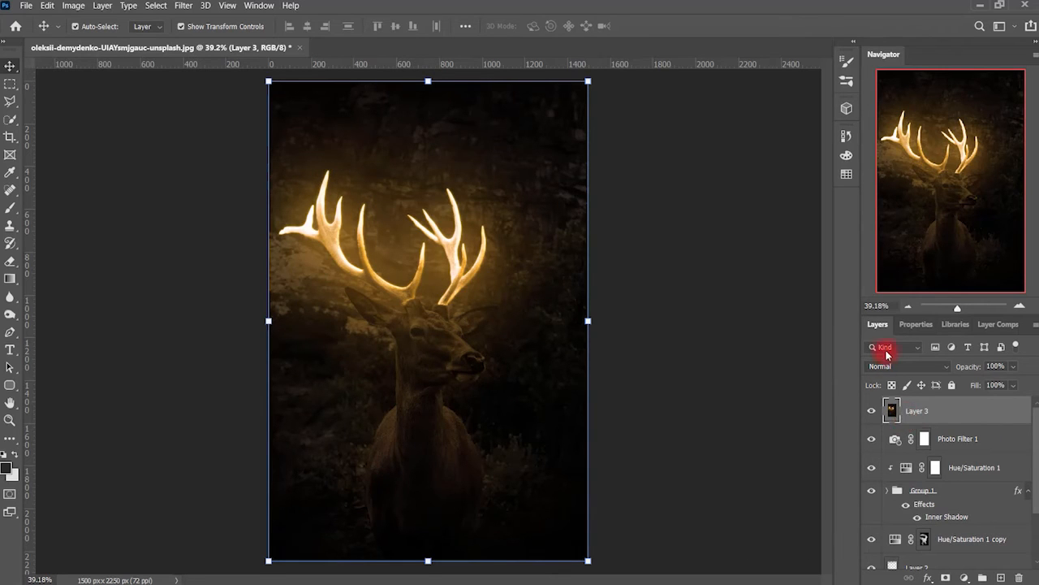
pyautogui.hotkey('ctrl', 'shift', 'a')
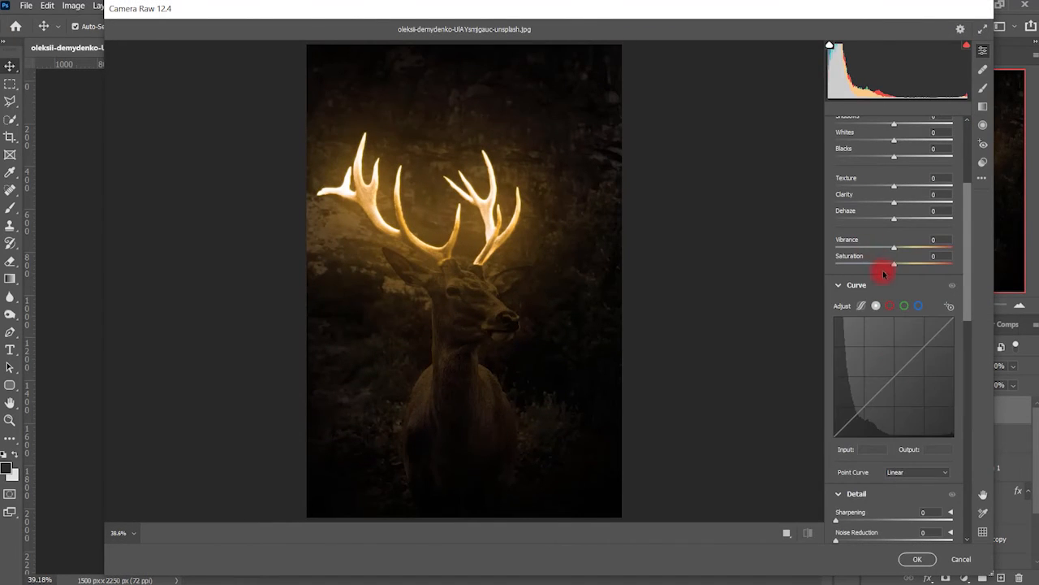
pyautogui.scroll(4, 863, 231)
pyautogui.scroll(2, 863, 233)
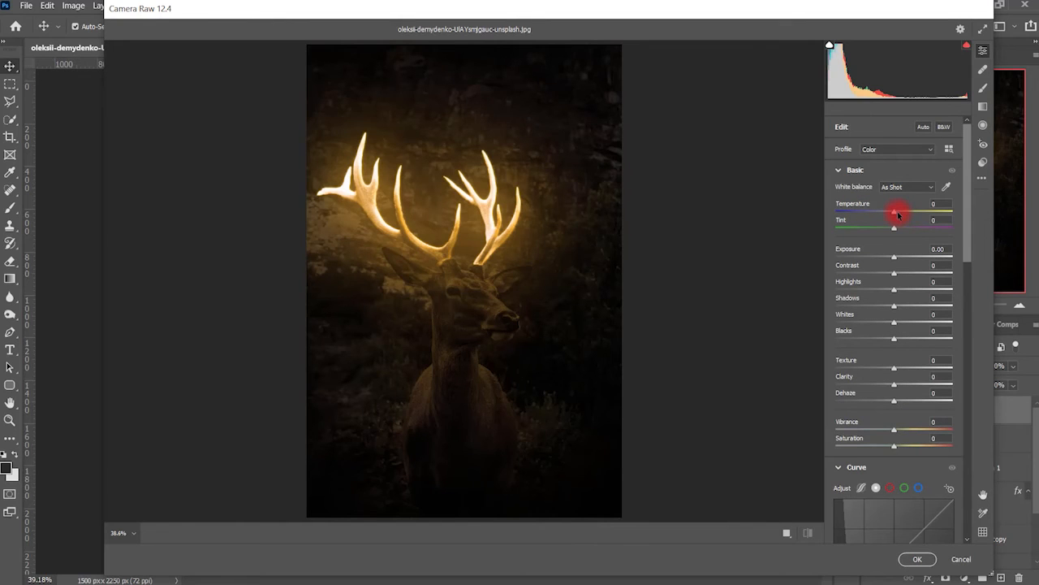
pyautogui.click(899, 213)
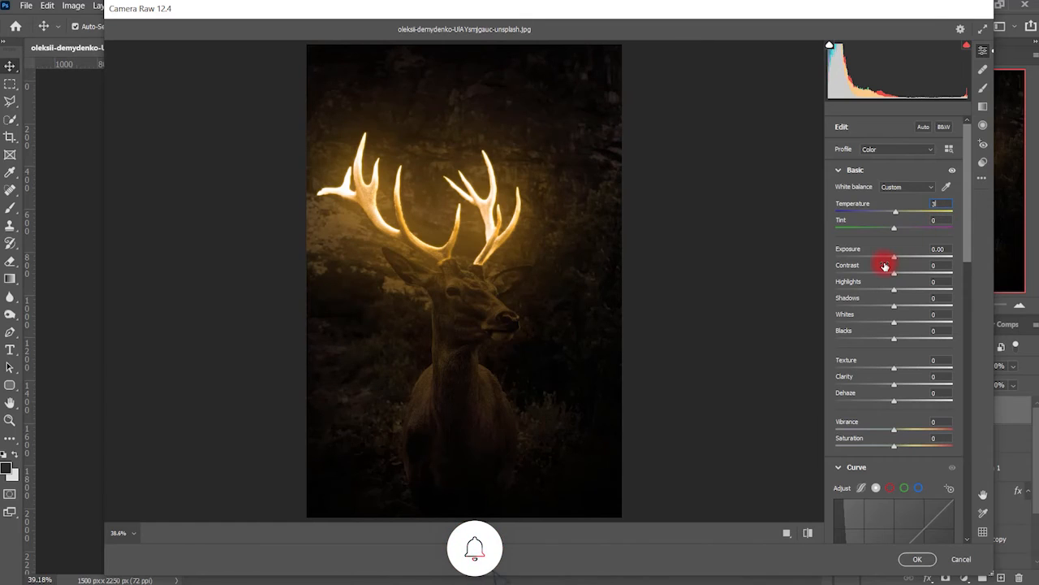
pyautogui.moveTo(894, 261); pyautogui.dragTo(900, 276)
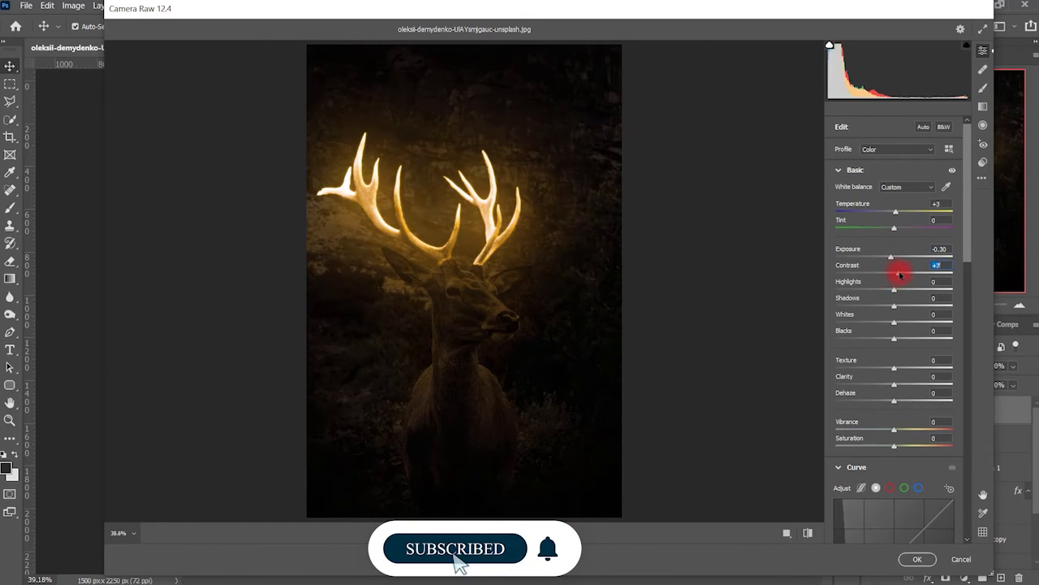
# Step: Set Camera Raw sharpening to 125, noise reduction to 6 and color noise reduction to 21, and apply the filter
pyautogui.scroll(-10, 899, 322)
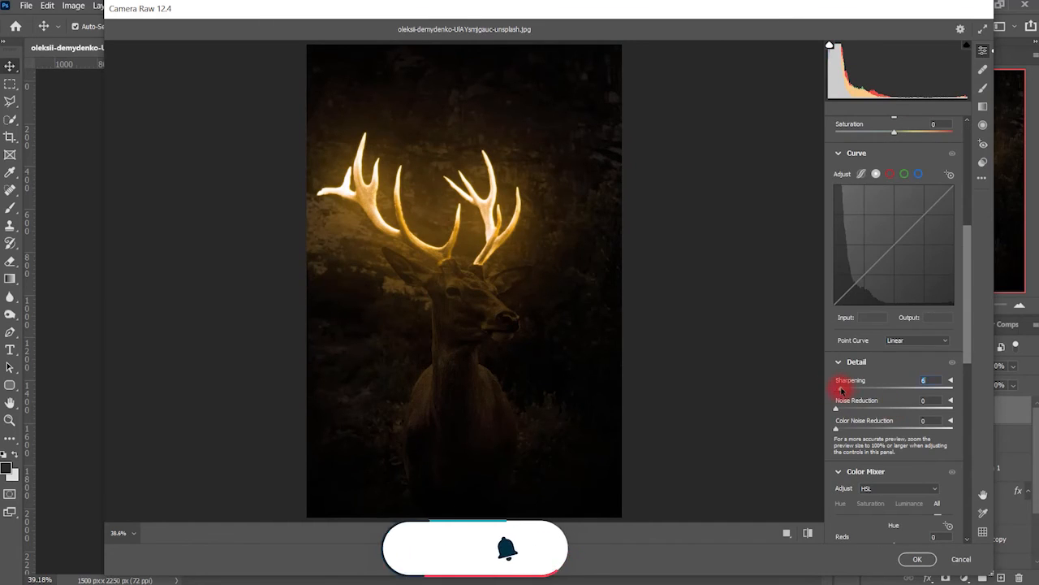
pyautogui.moveTo(842, 390); pyautogui.dragTo(897, 393)
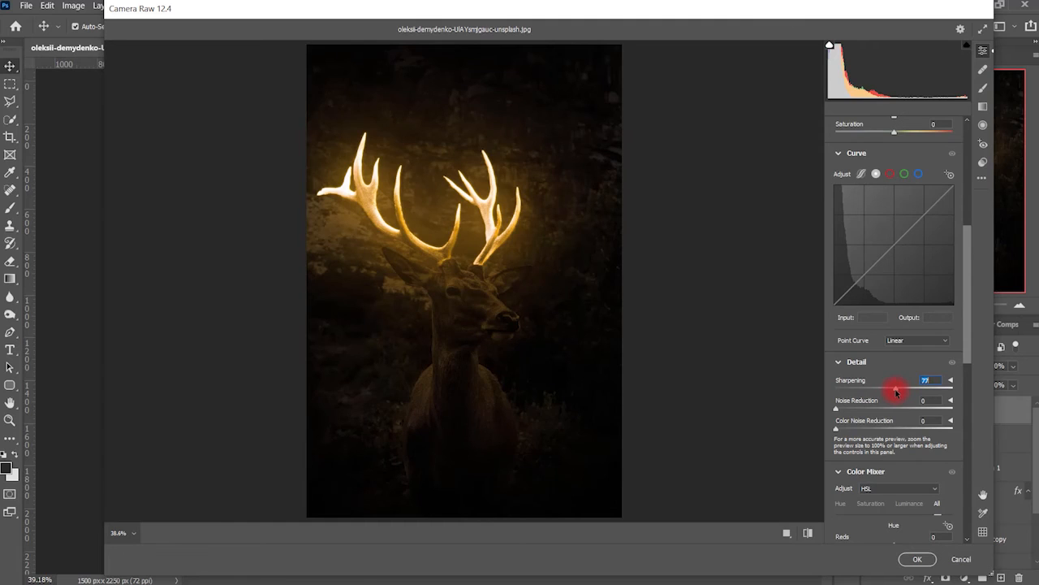
pyautogui.moveTo(838, 429)
pyautogui.mouseDown()
pyautogui.moveTo(884, 430)
pyautogui.moveTo(858, 429)
pyautogui.moveTo(837, 411)
pyautogui.mouseUp()
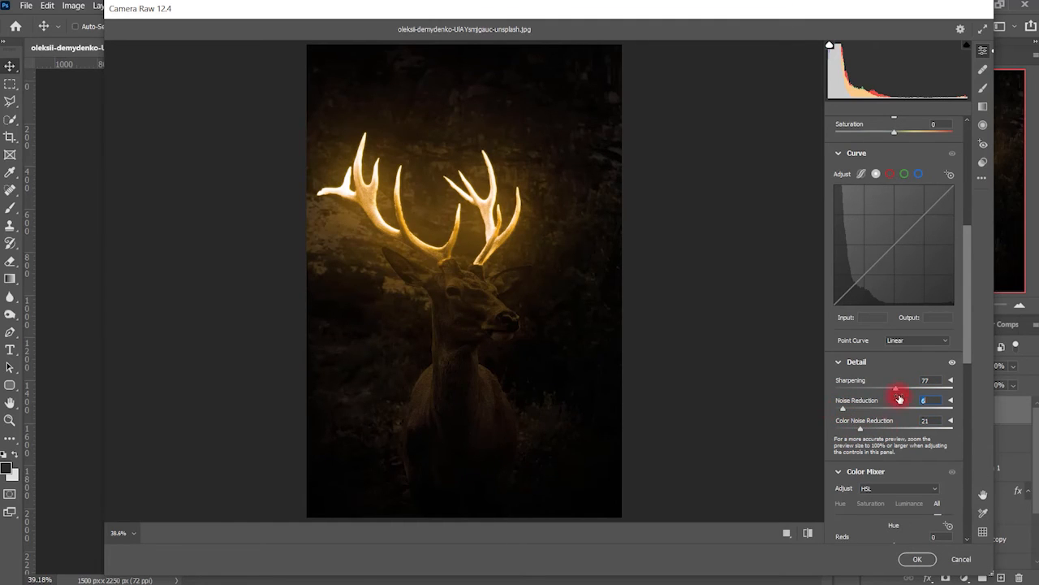
pyautogui.moveTo(902, 389); pyautogui.dragTo(933, 389)
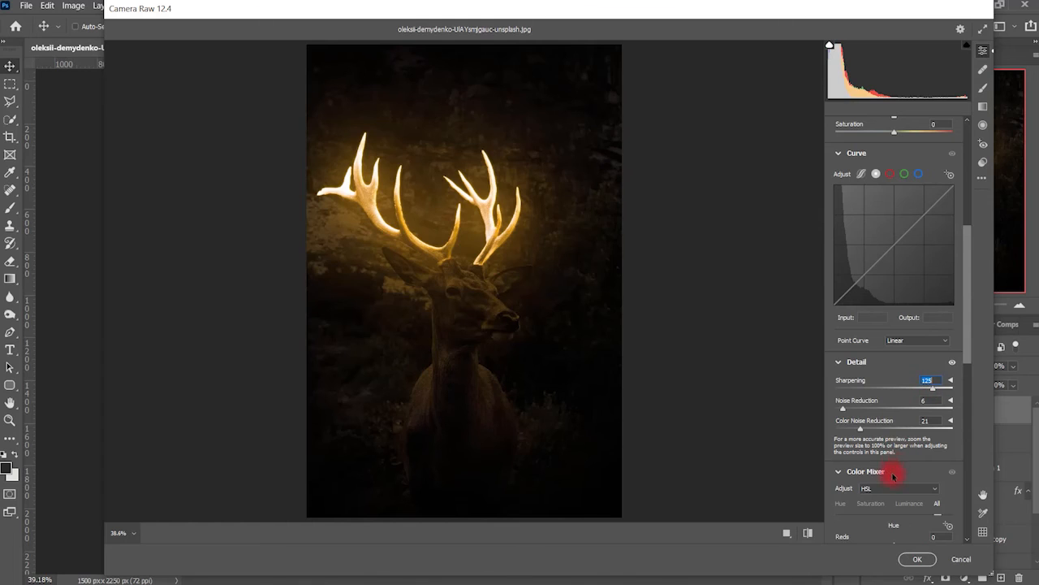
pyautogui.scroll(-5, 894, 480)
pyautogui.scroll(-6, 905, 503)
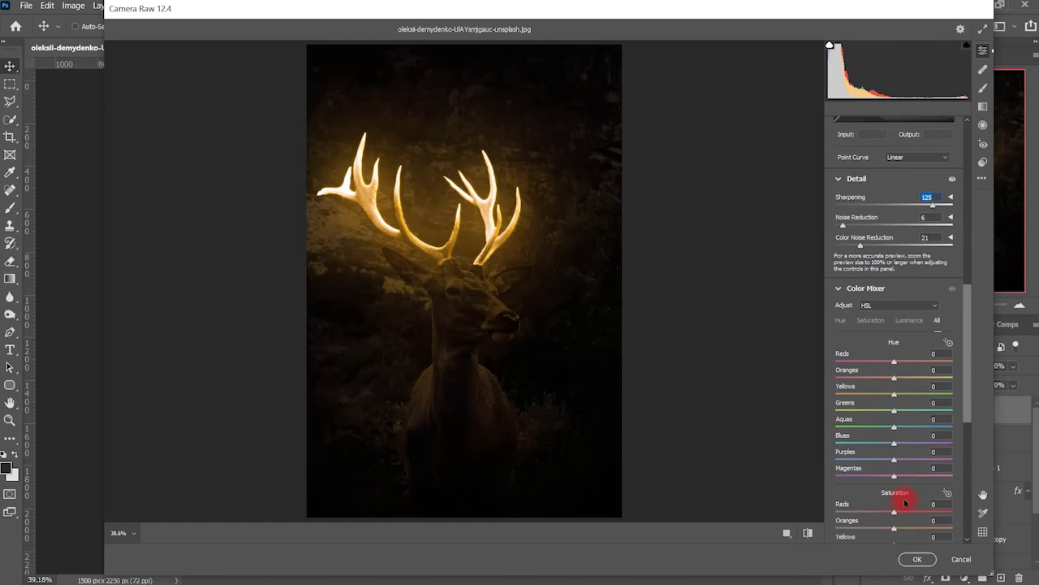
pyautogui.click(917, 558)
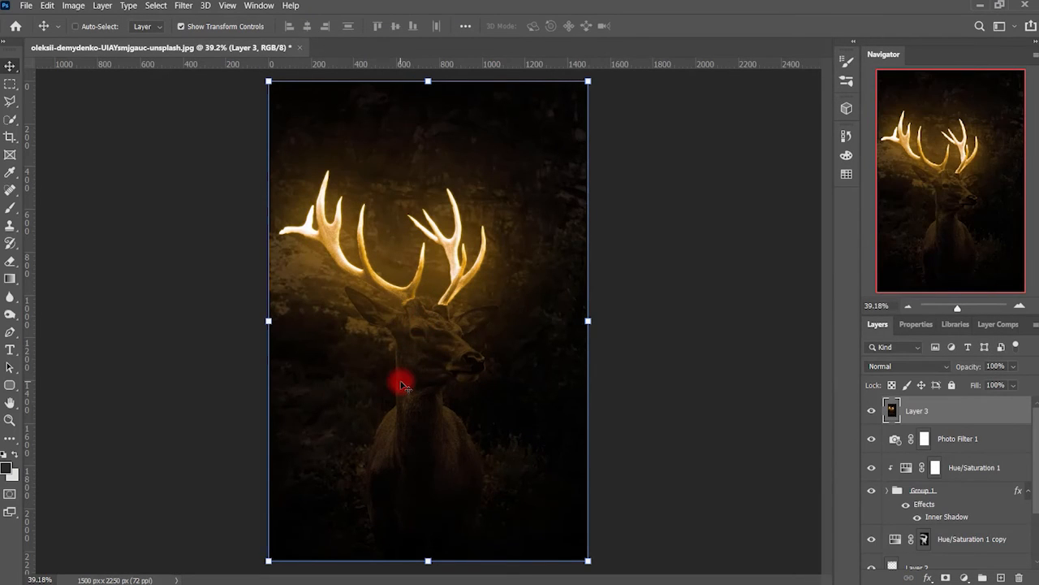
# Step: Hide Layer 3 and reduce Group 1's inner shadow to a size of 10 px and a choke of 5%
pyautogui.click(944, 520)
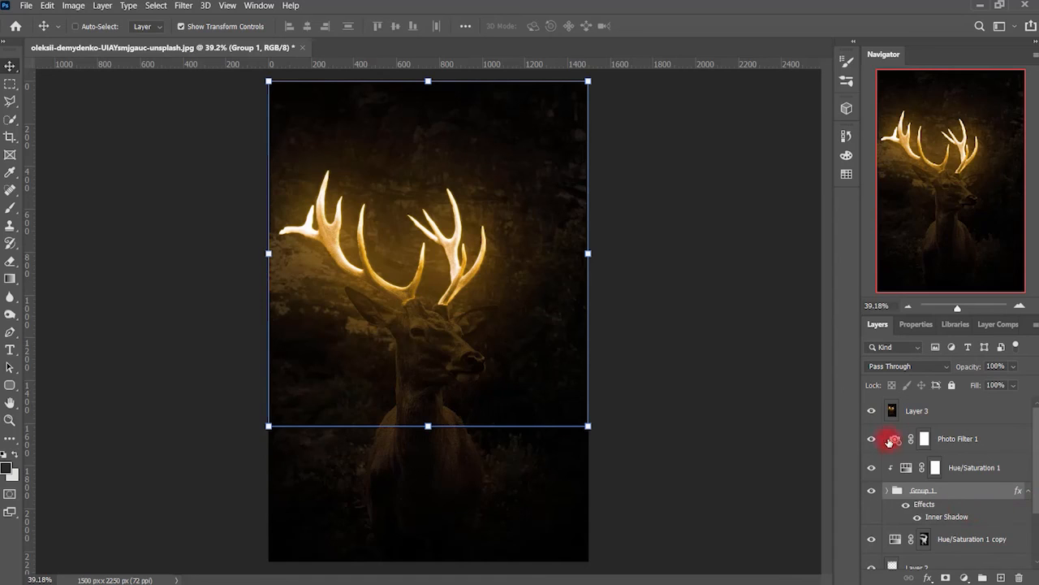
pyautogui.click(872, 411)
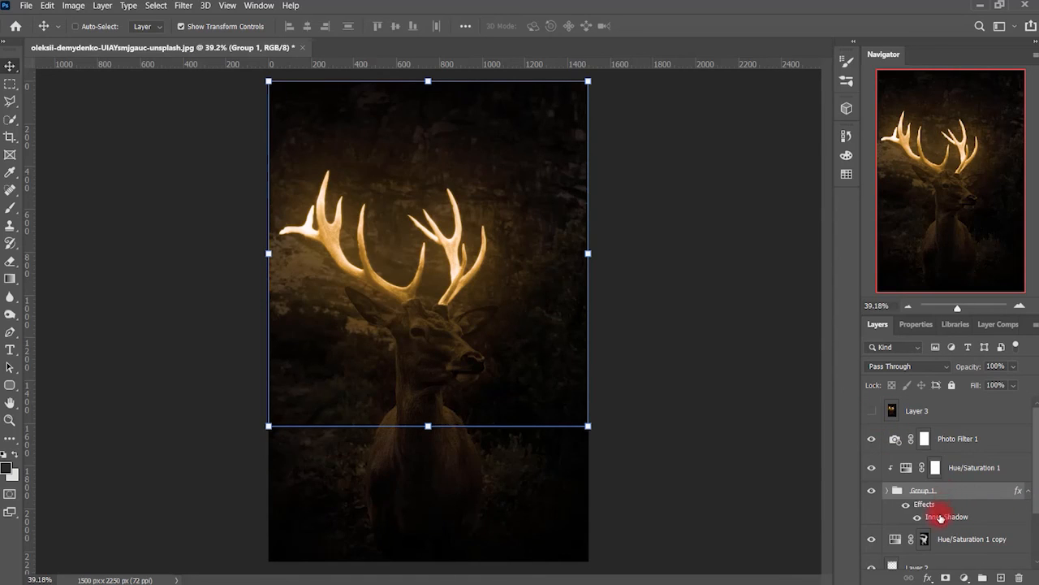
pyautogui.doubleClick(939, 517)
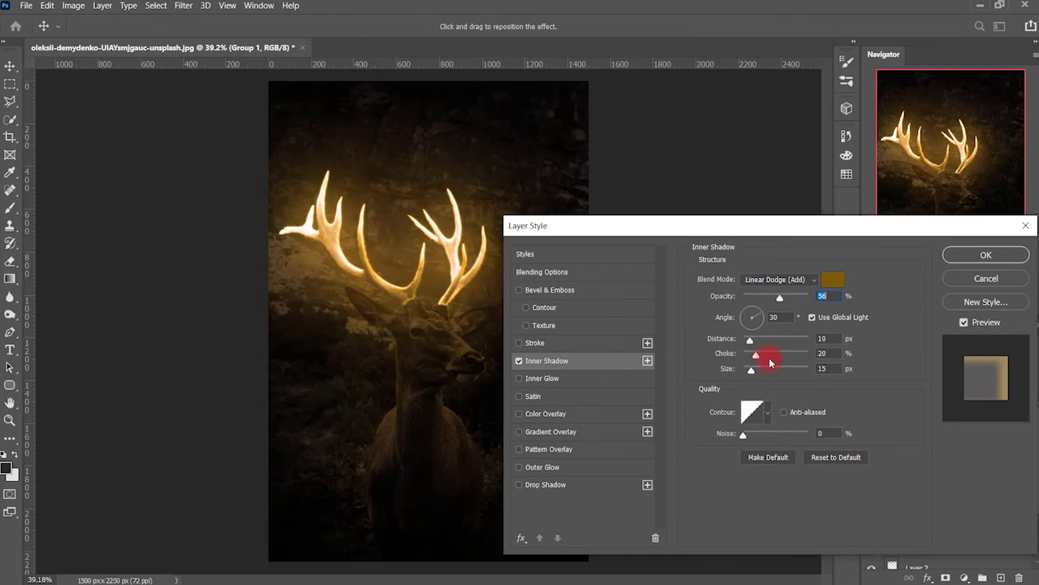
pyautogui.write('10')
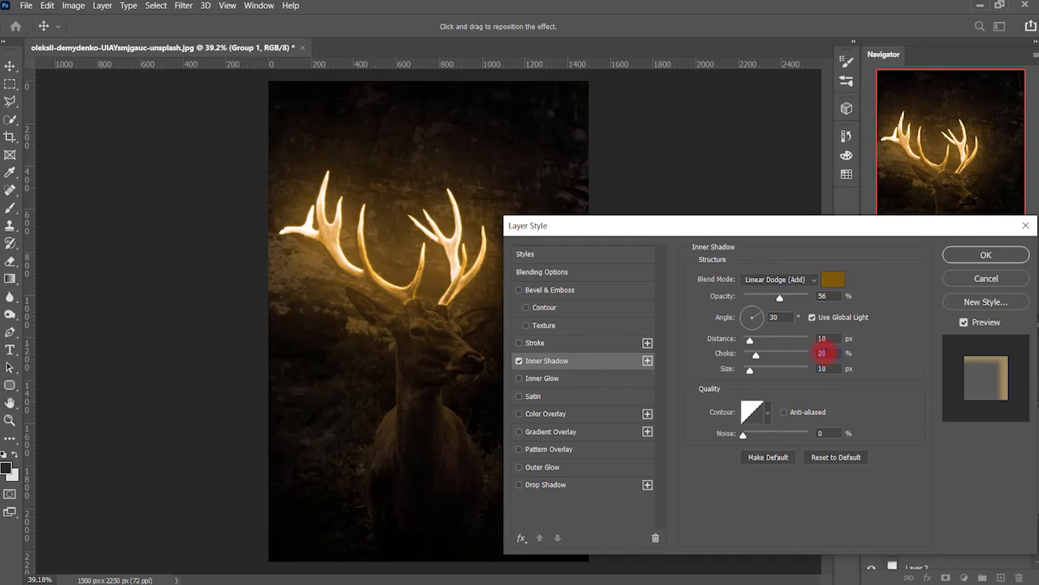
pyautogui.write('5')
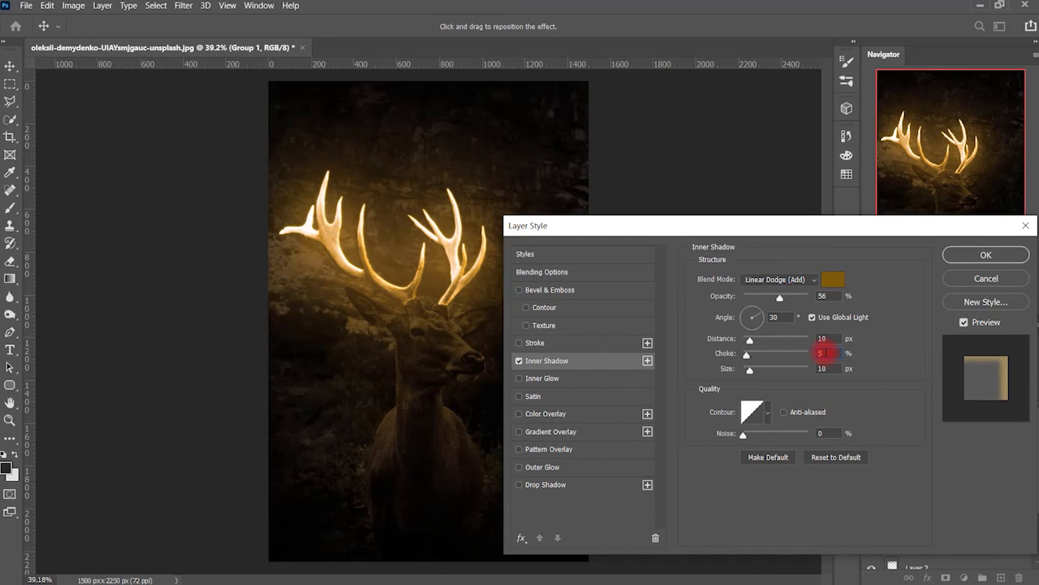